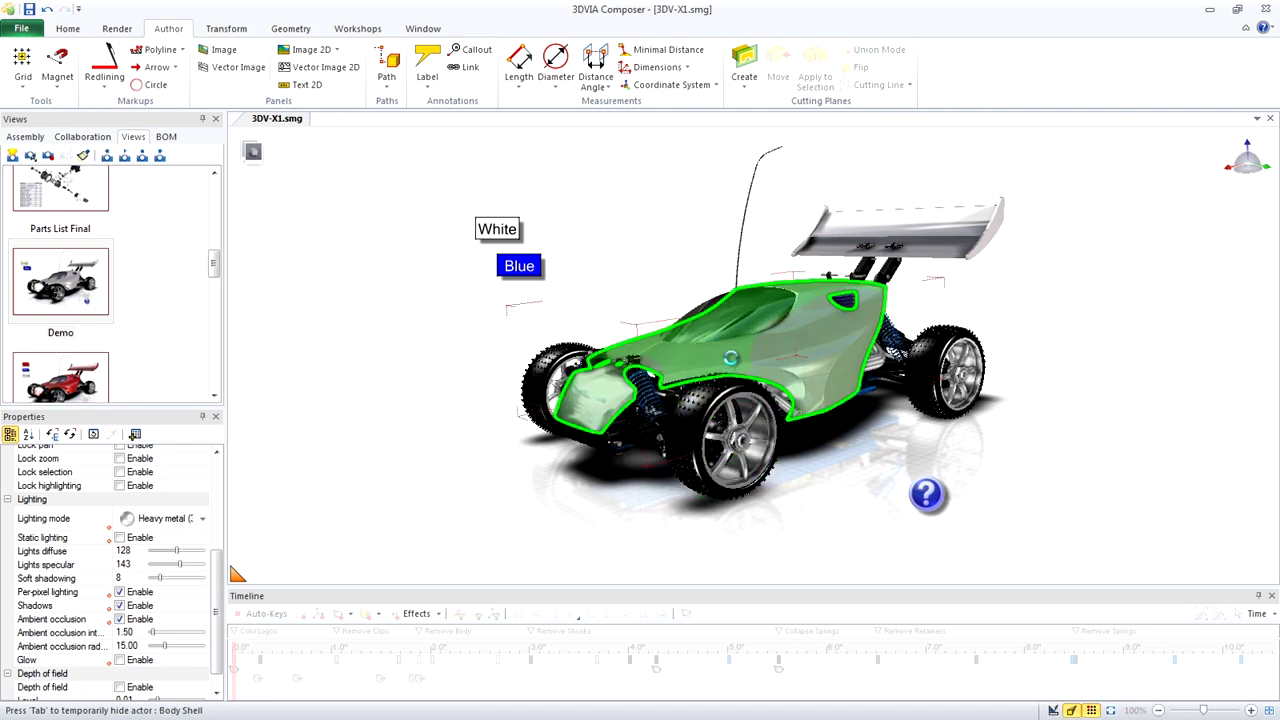
- Lift the car's body shell off the chassis, then drop it back on
left_click(729, 357)
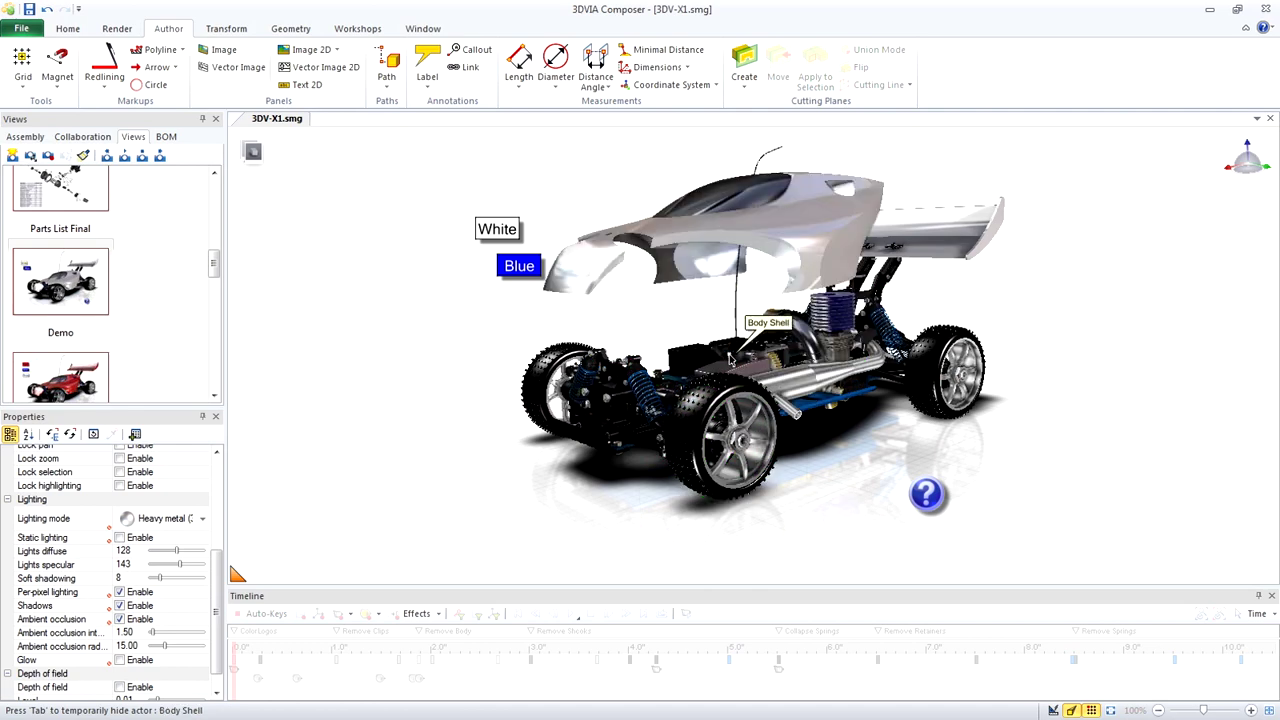
left_click(787, 236)
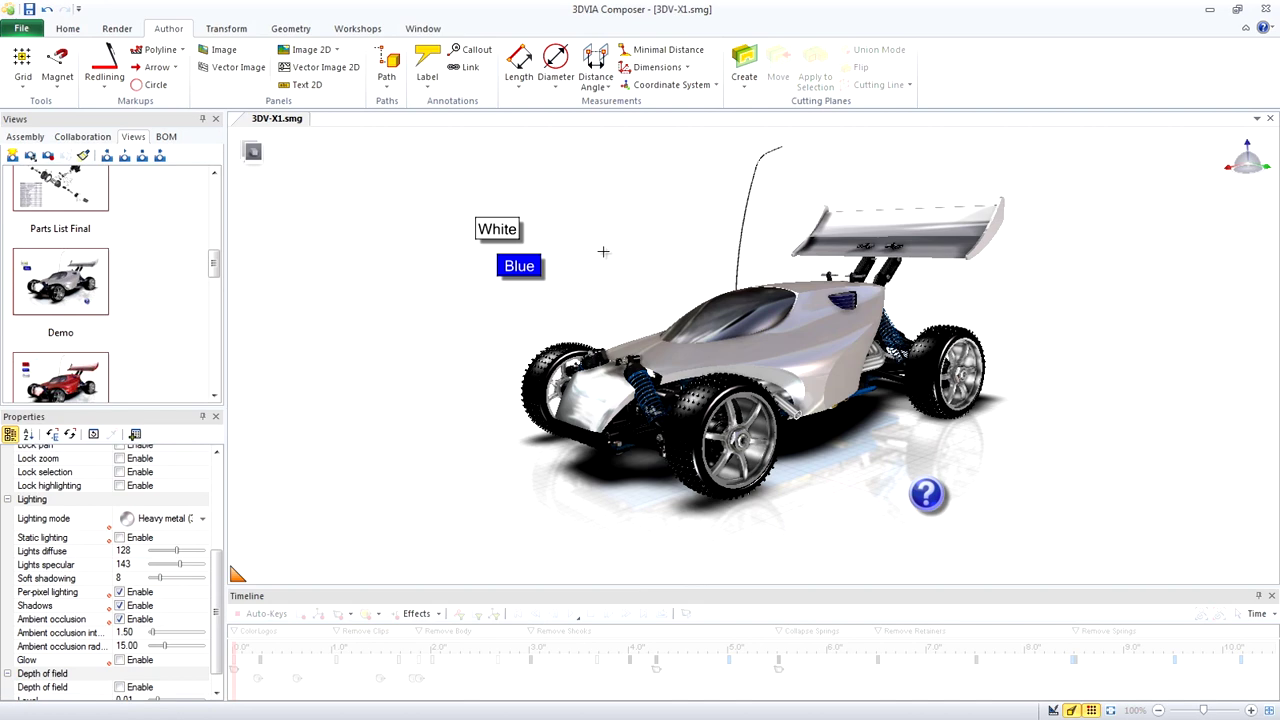
- Recolour the car blue, then back to white, and bring up the 3DV-X1 operation manual PDF
left_click(530, 264)
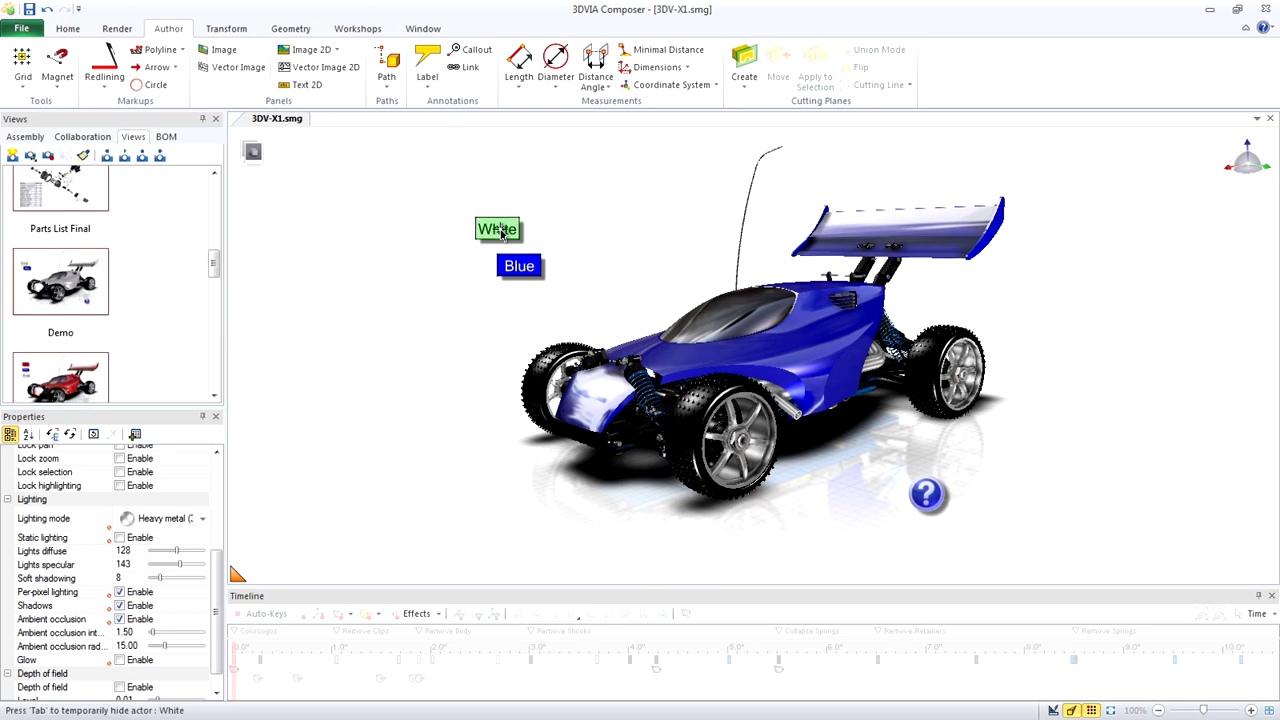
left_click(499, 230)
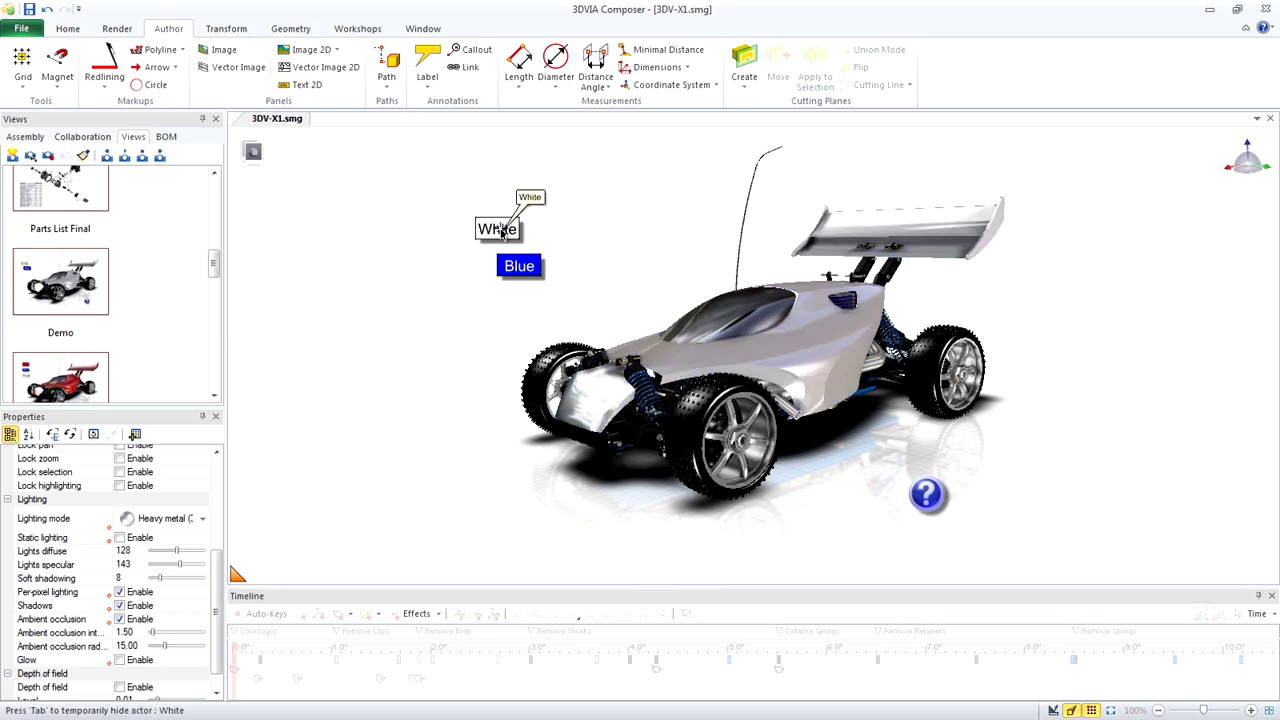
left_click(927, 496)
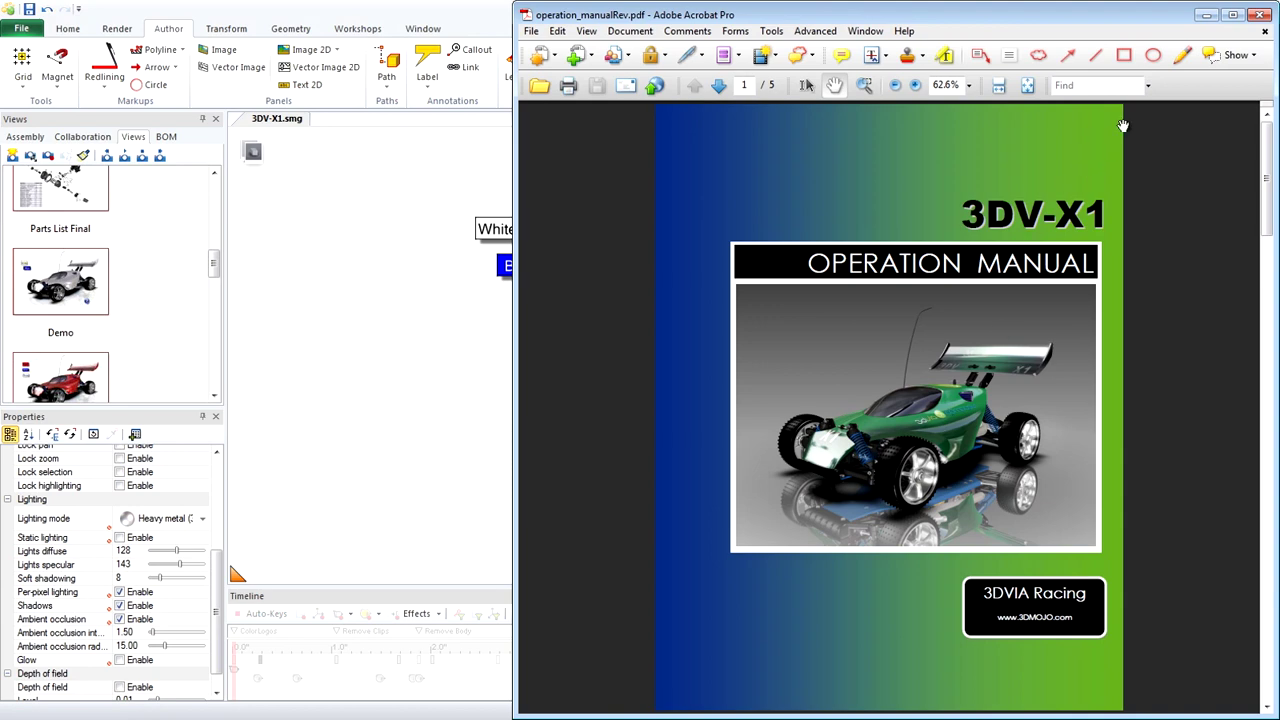
- Close operation_manualRev.pdf in Adobe Acrobat Pro
left_click(1260, 16)
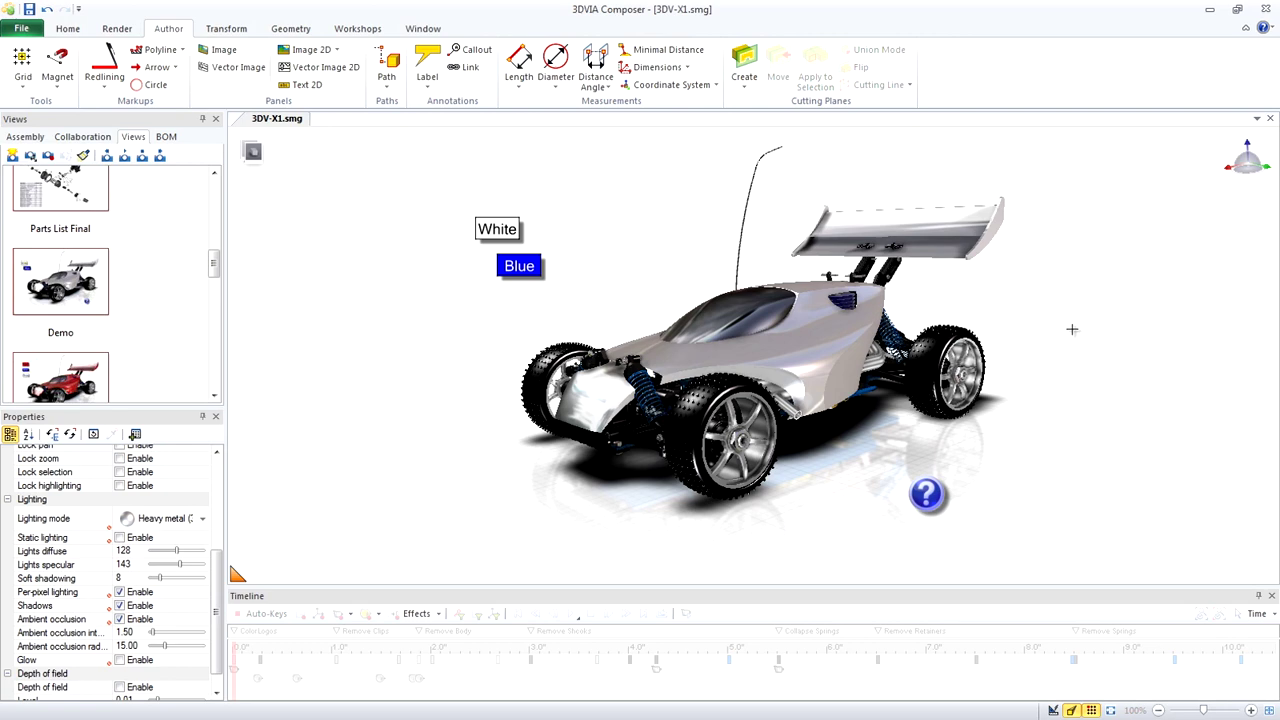
- Select the car body shell and rear spoiler together and set their colour to red
left_click(1054, 710)
left_click(835, 375)
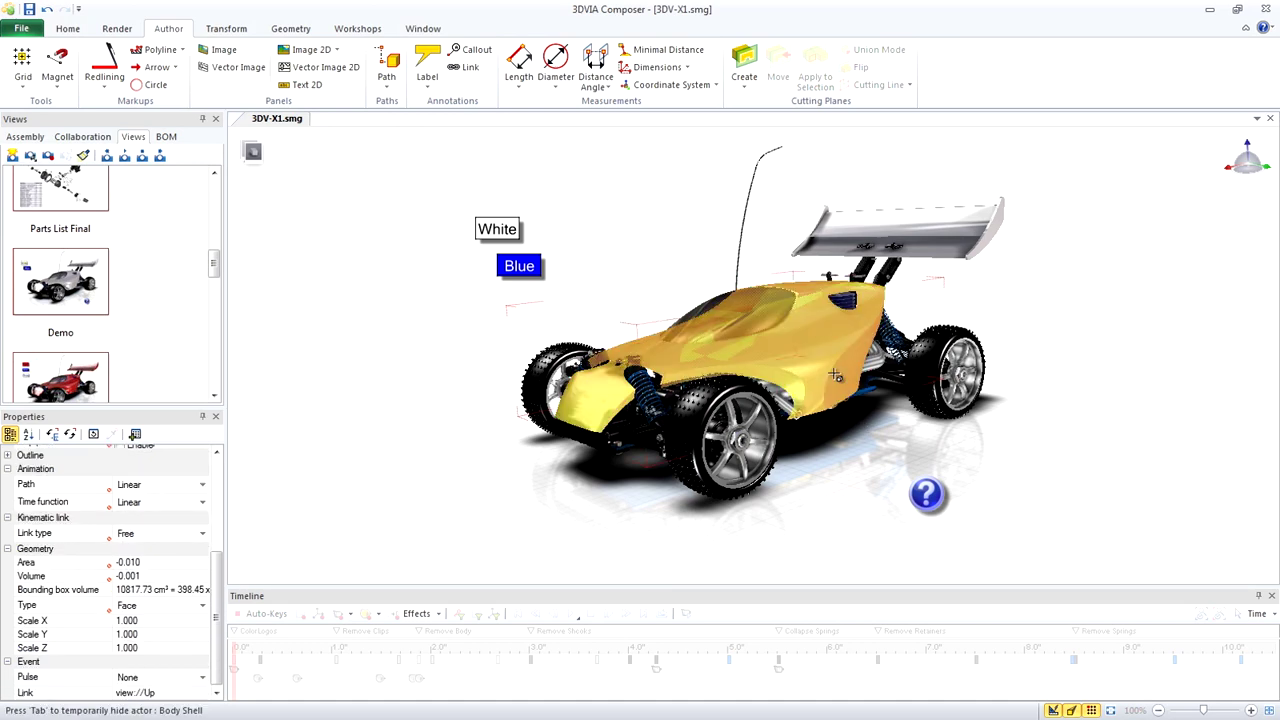
left_click(913, 224, "ctrl")
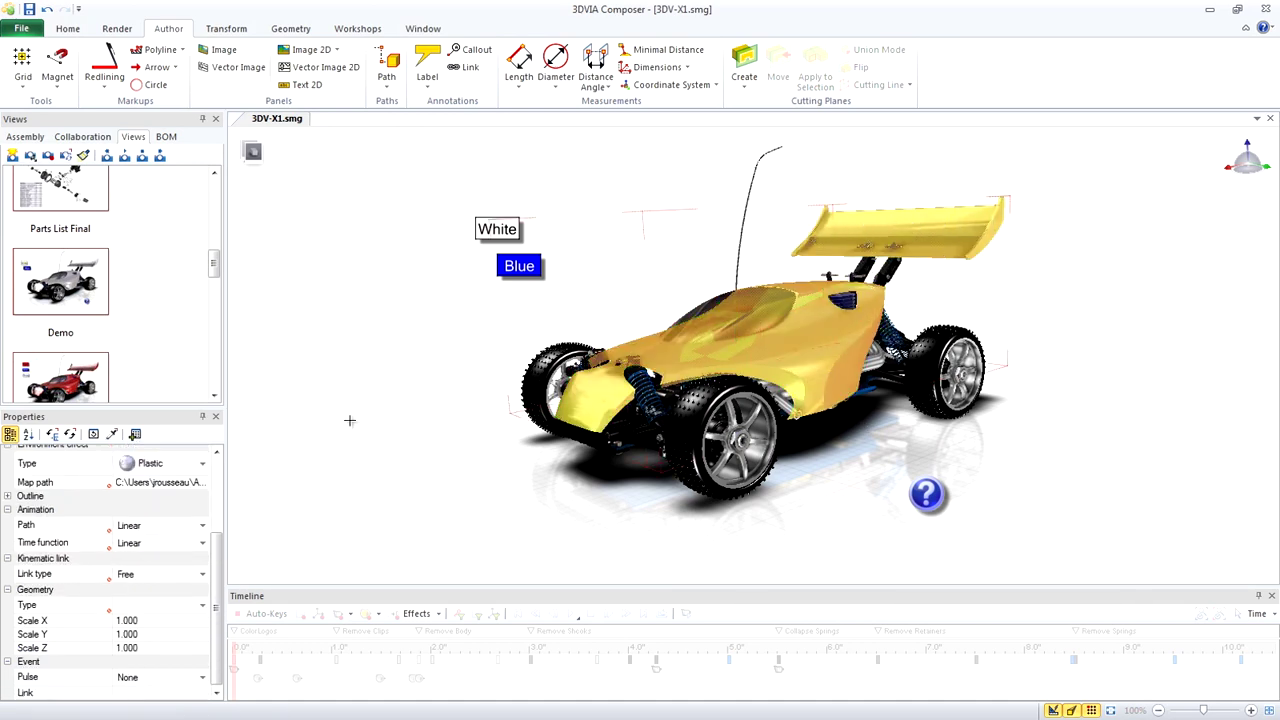
scroll(212, 474, "up", 3)
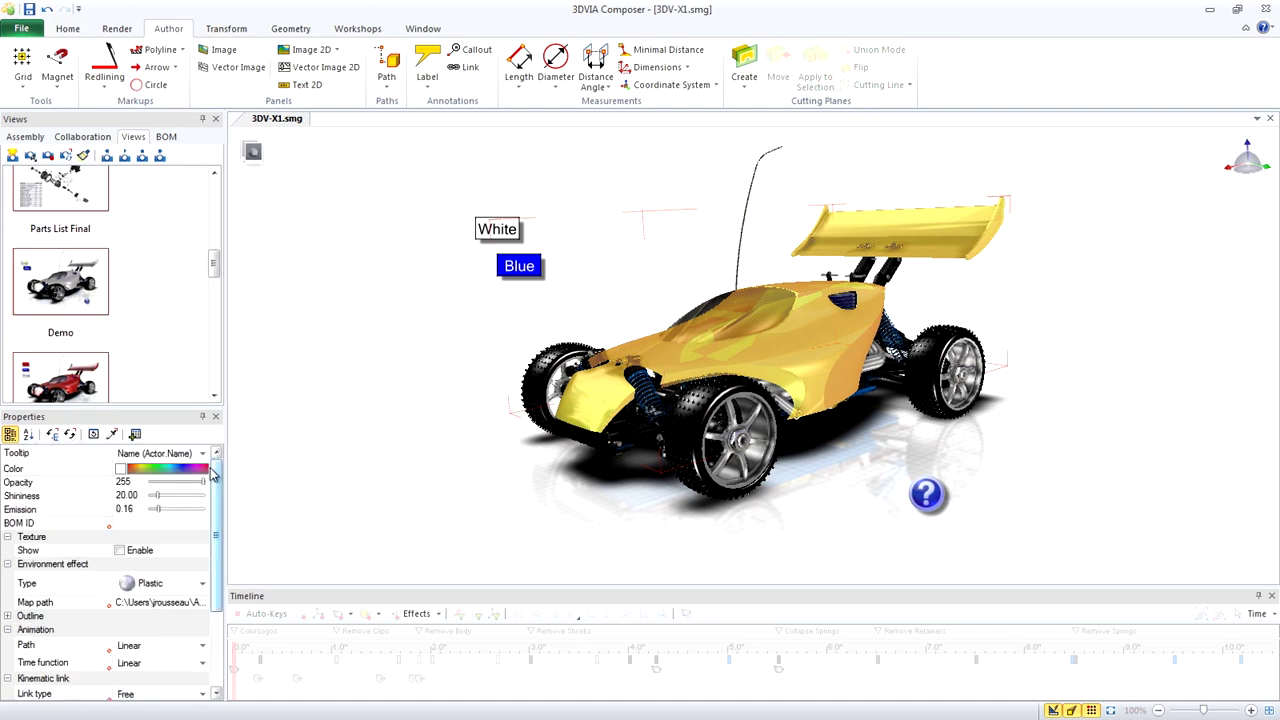
left_click(124, 470)
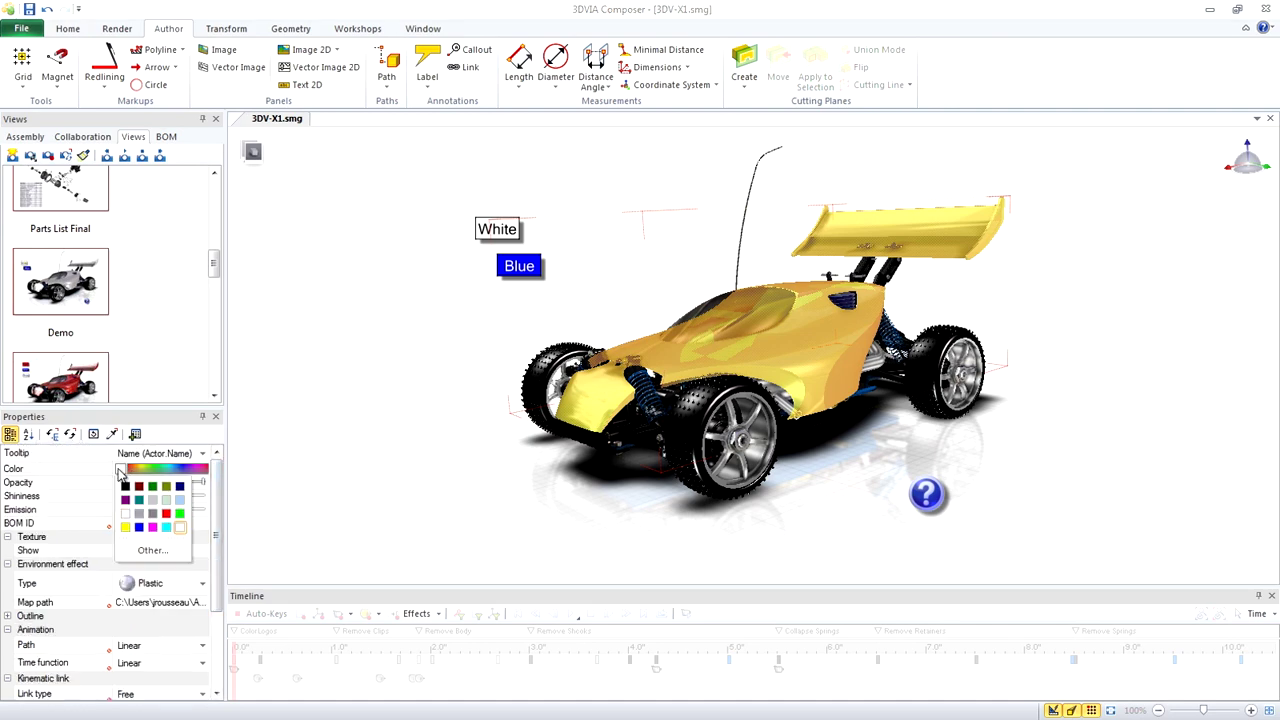
left_click(166, 515)
left_click(348, 452)
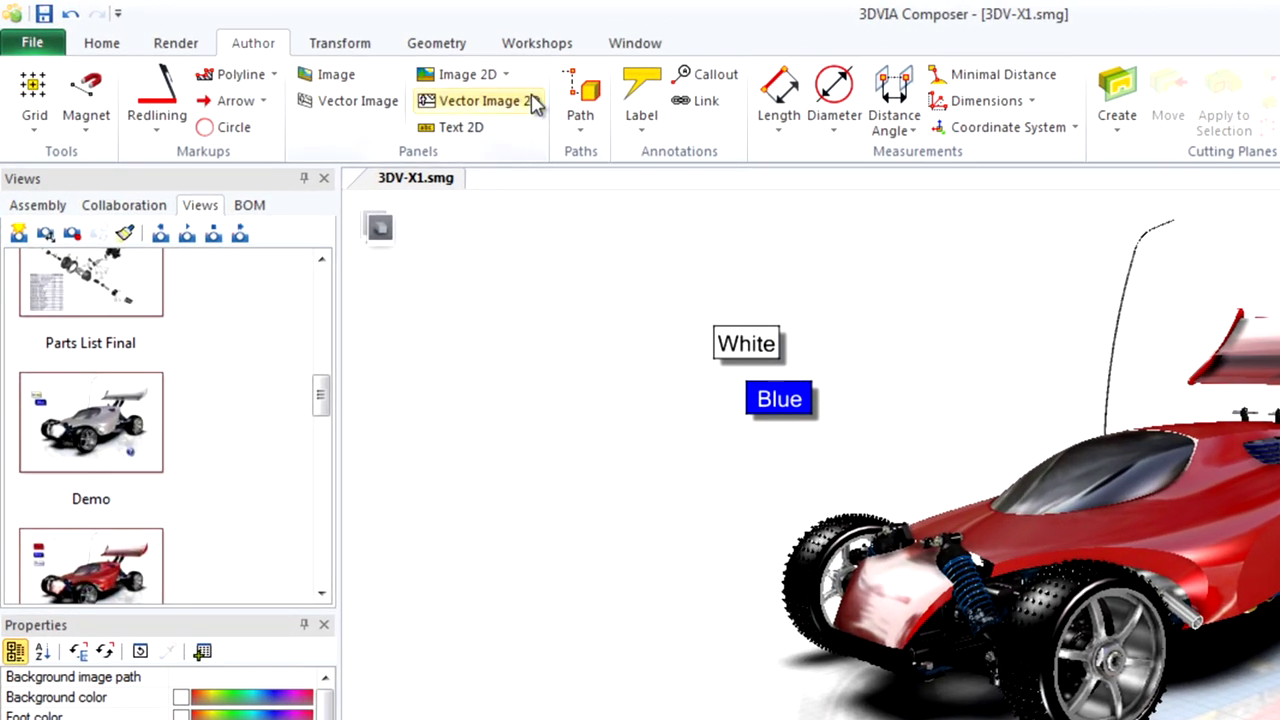
- In the Views workshop, create View 2 capturing only the Material of the car body and rear wing
left_click(525, 45)
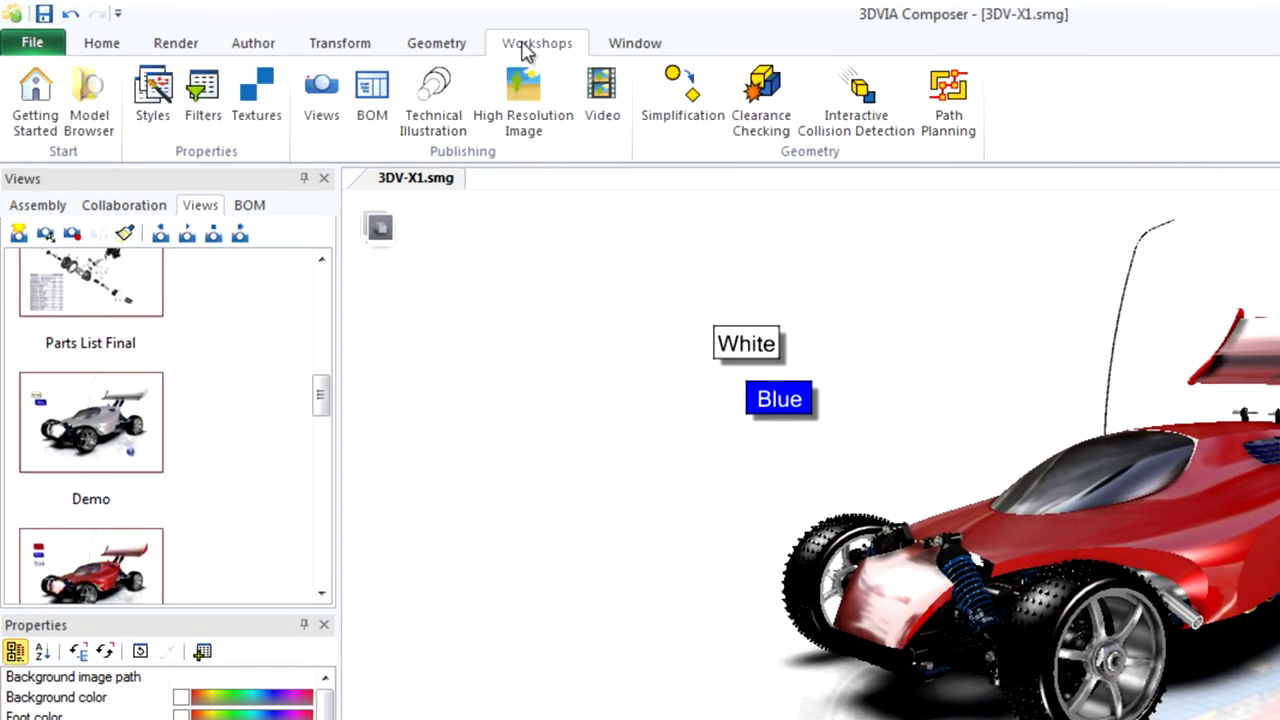
left_click(328, 116)
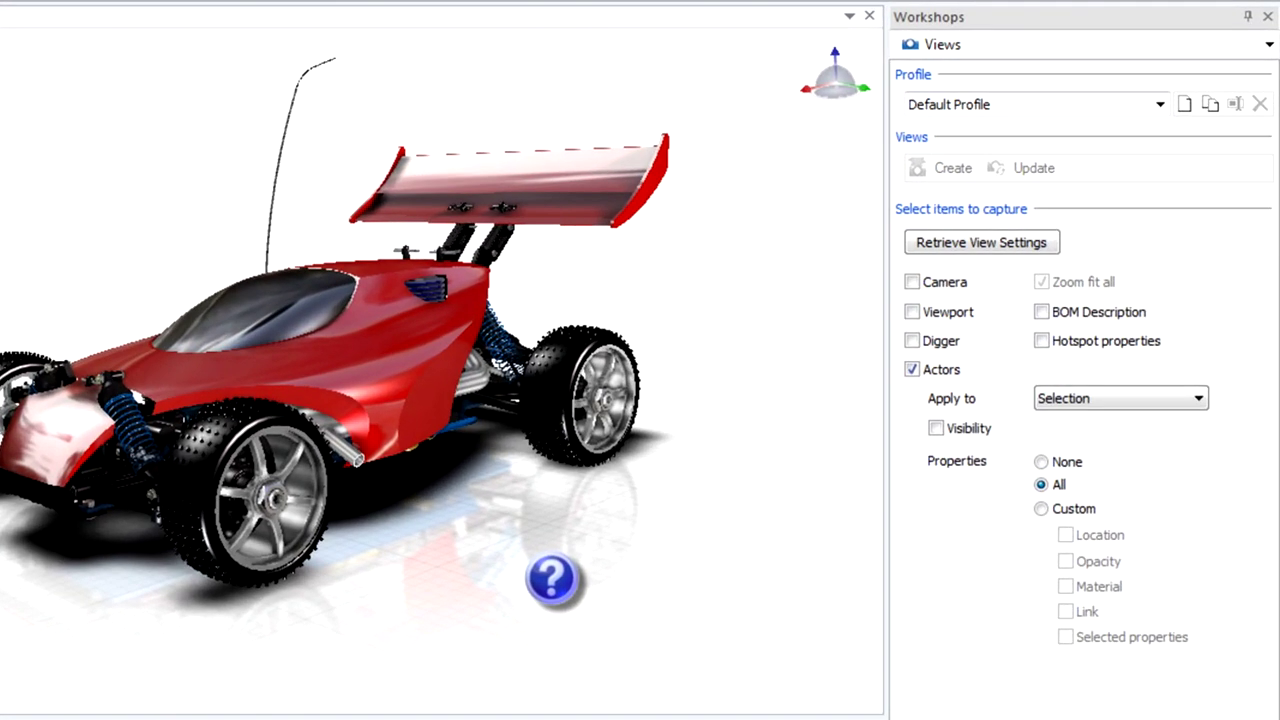
left_click(636, 355)
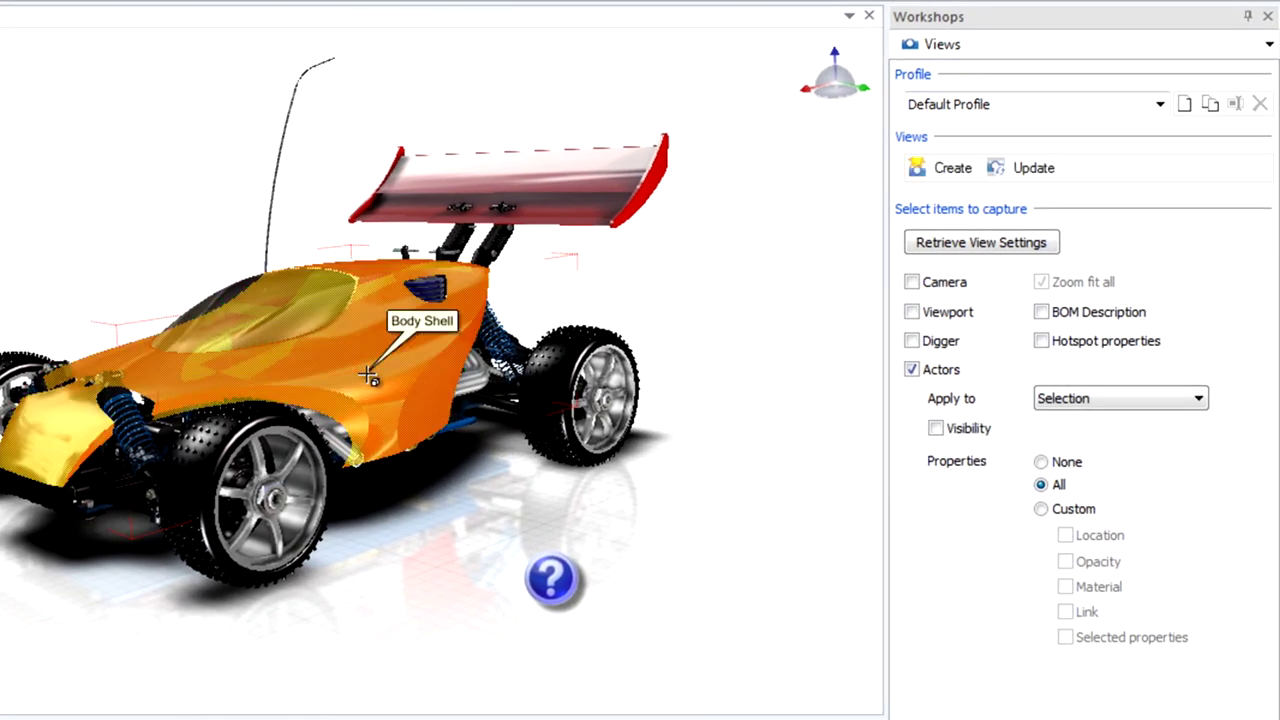
left_click(574, 189)
key("Escape")
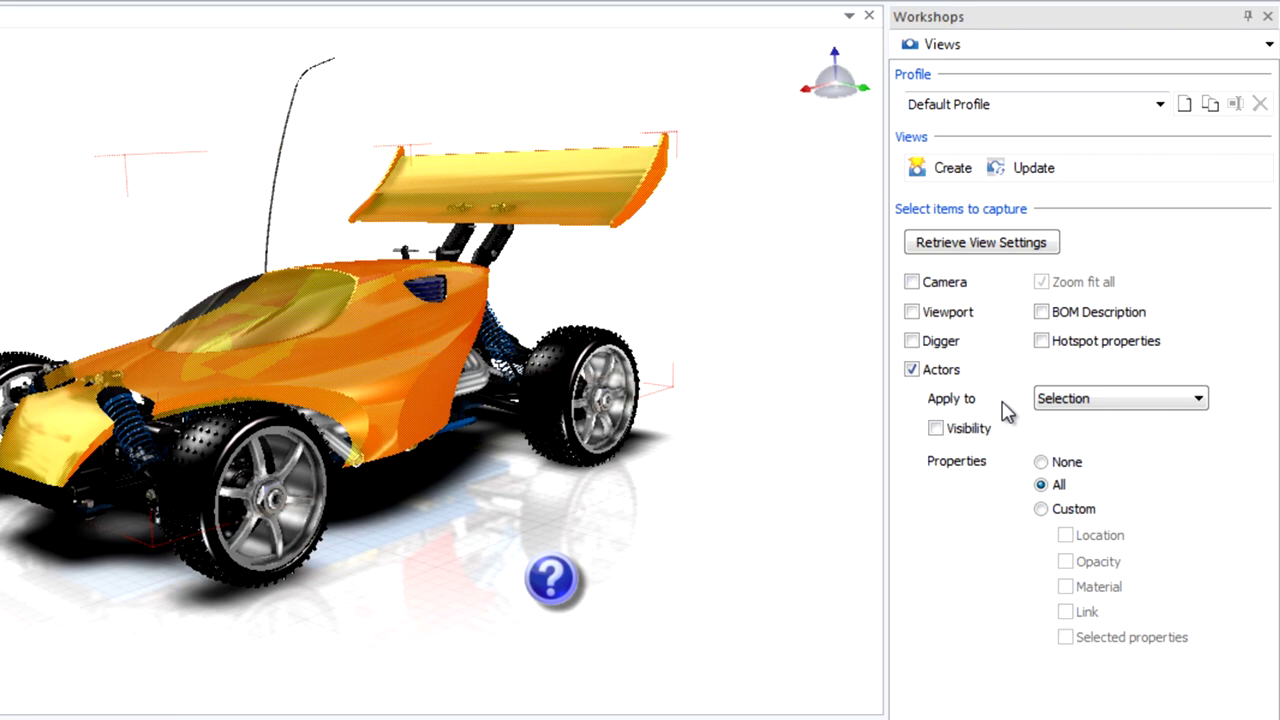
left_click(1041, 509)
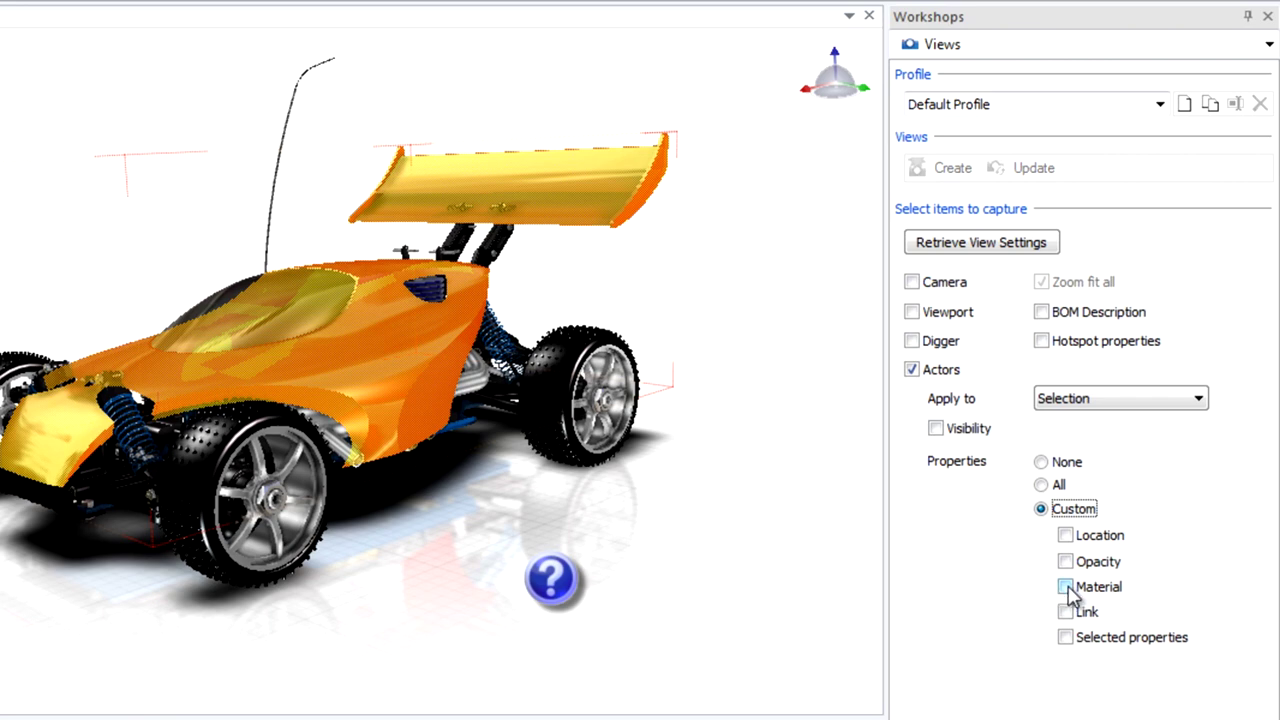
left_click(1066, 588)
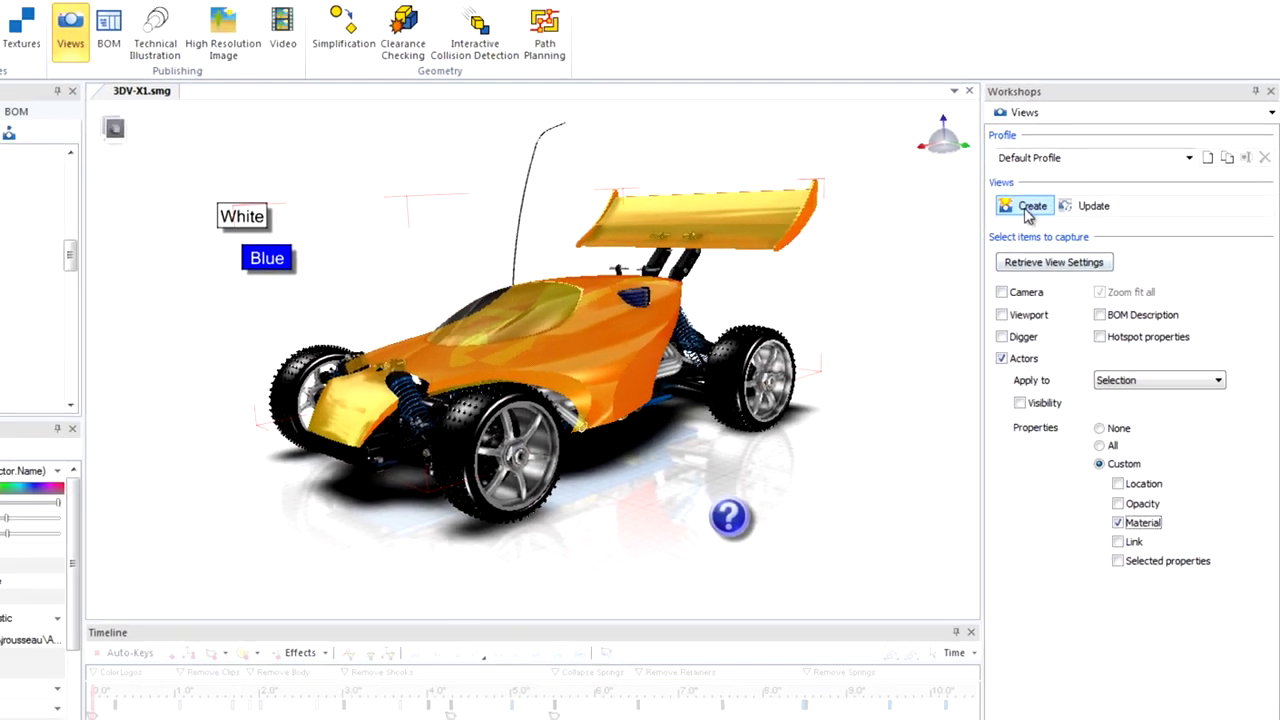
left_click(1030, 207)
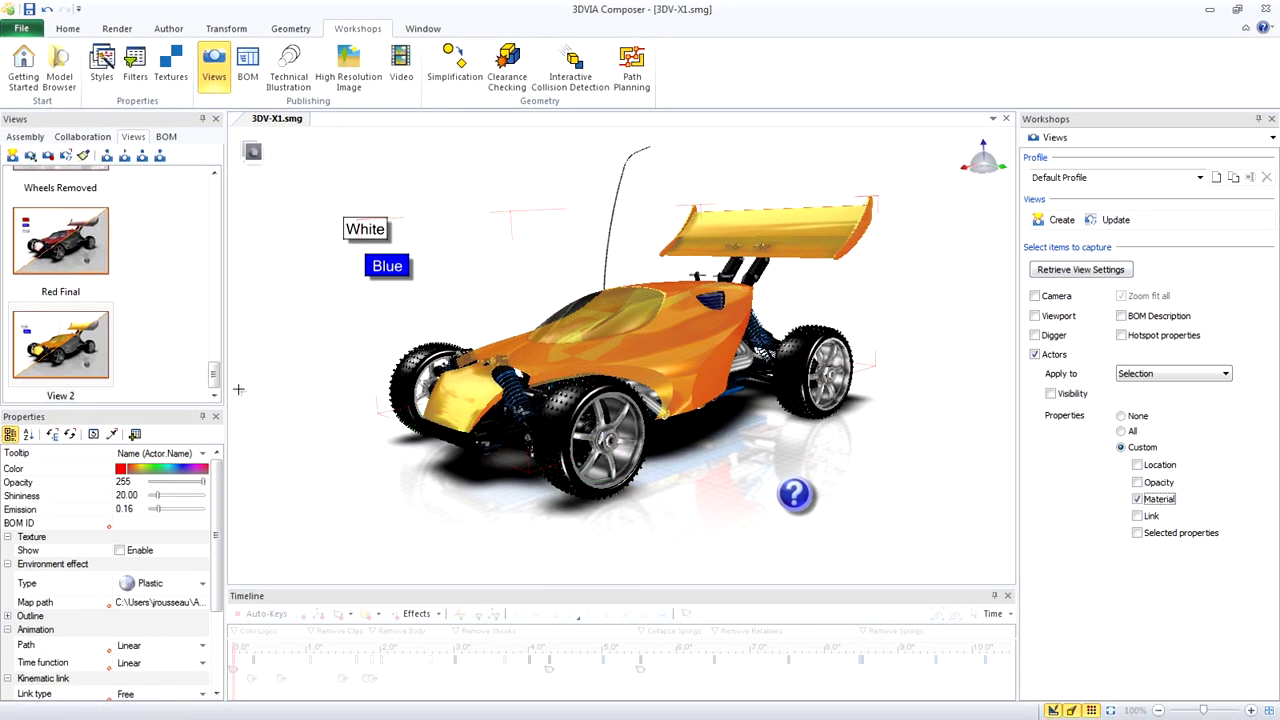
- Rename View 2 to 'Red' and close the Views workshop panel
left_click(60, 400)
left_click(60, 397)
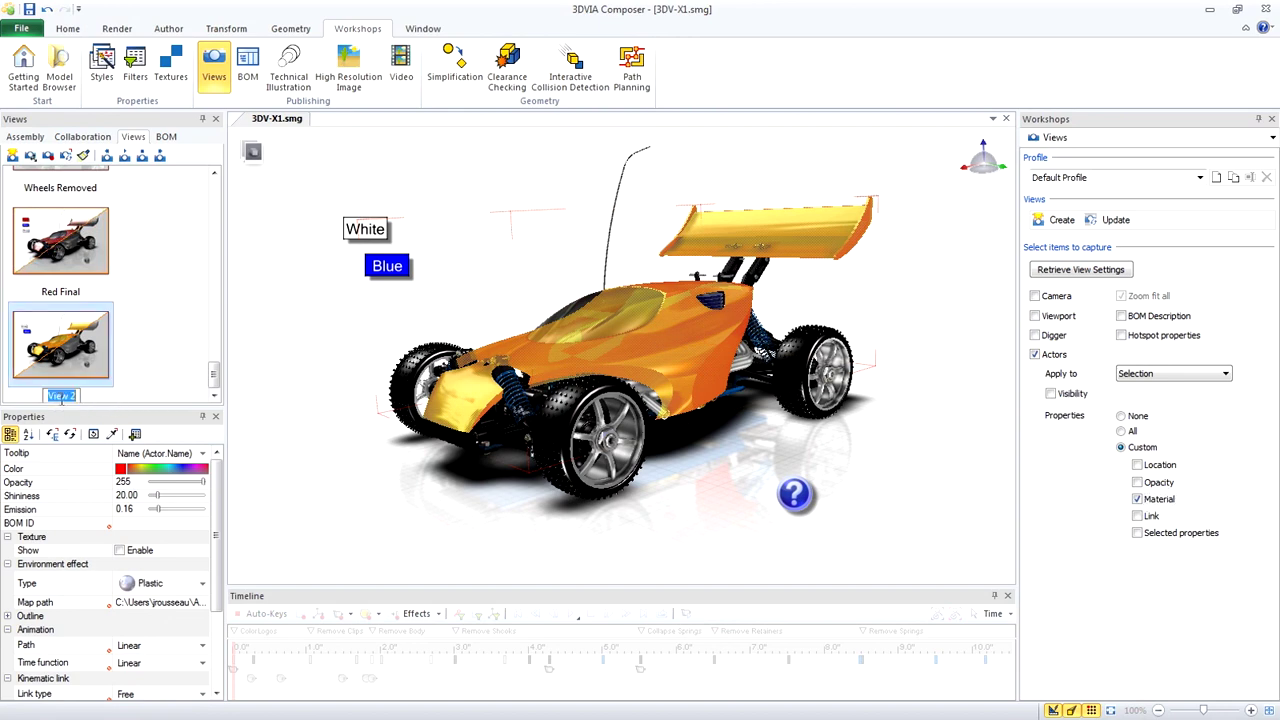
type("Red")
left_click(271, 368)
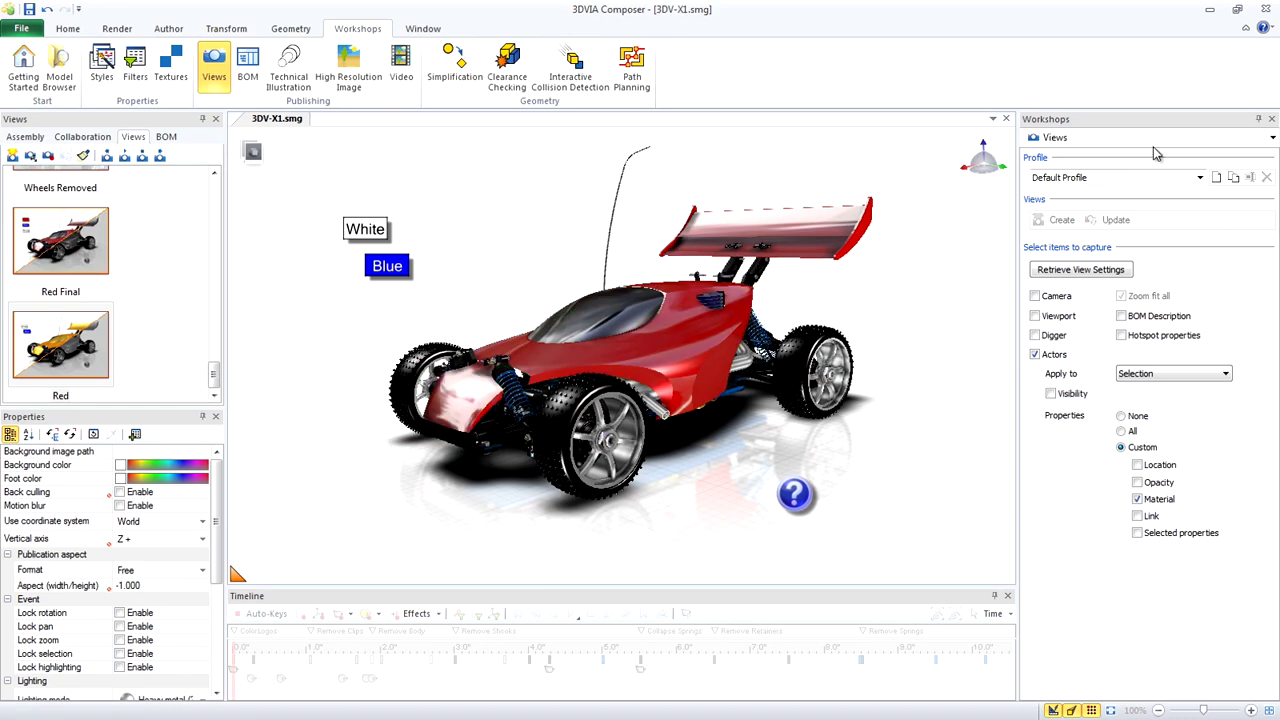
left_click(1271, 118)
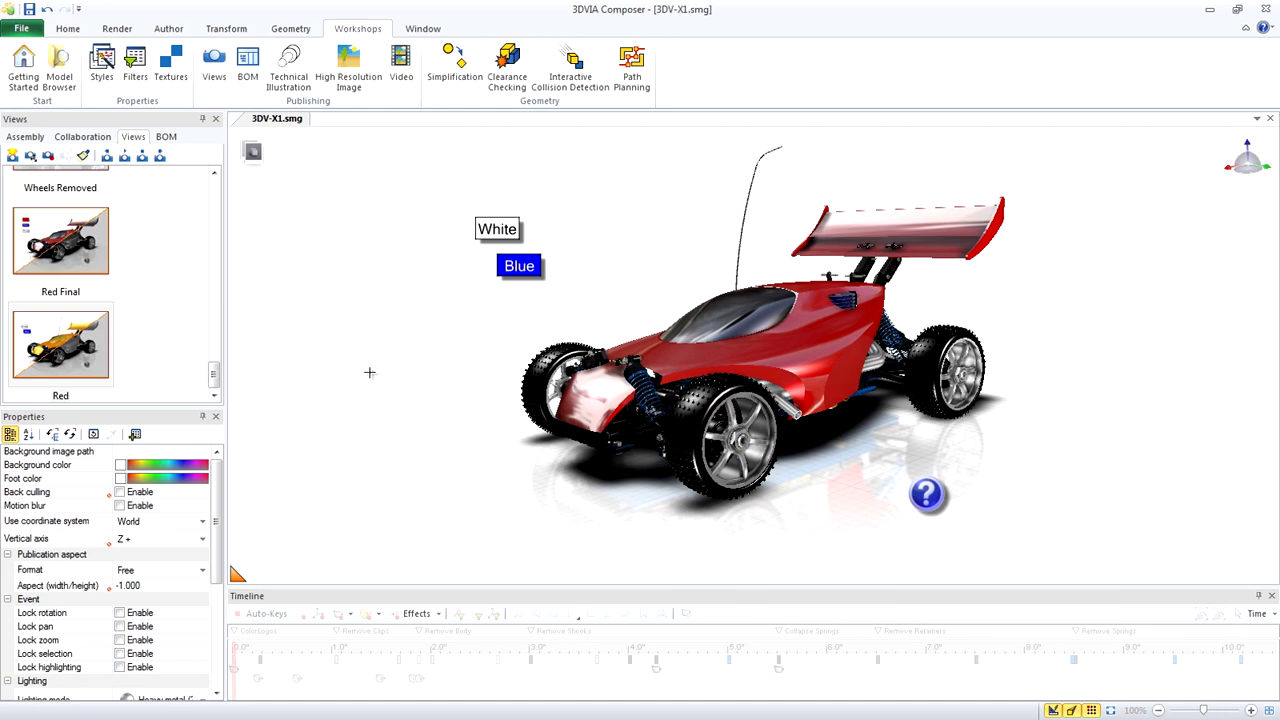
- Apply the Demo view to the scene
scroll(216, 205, "up", 3)
scroll(216, 204, "up", 3)
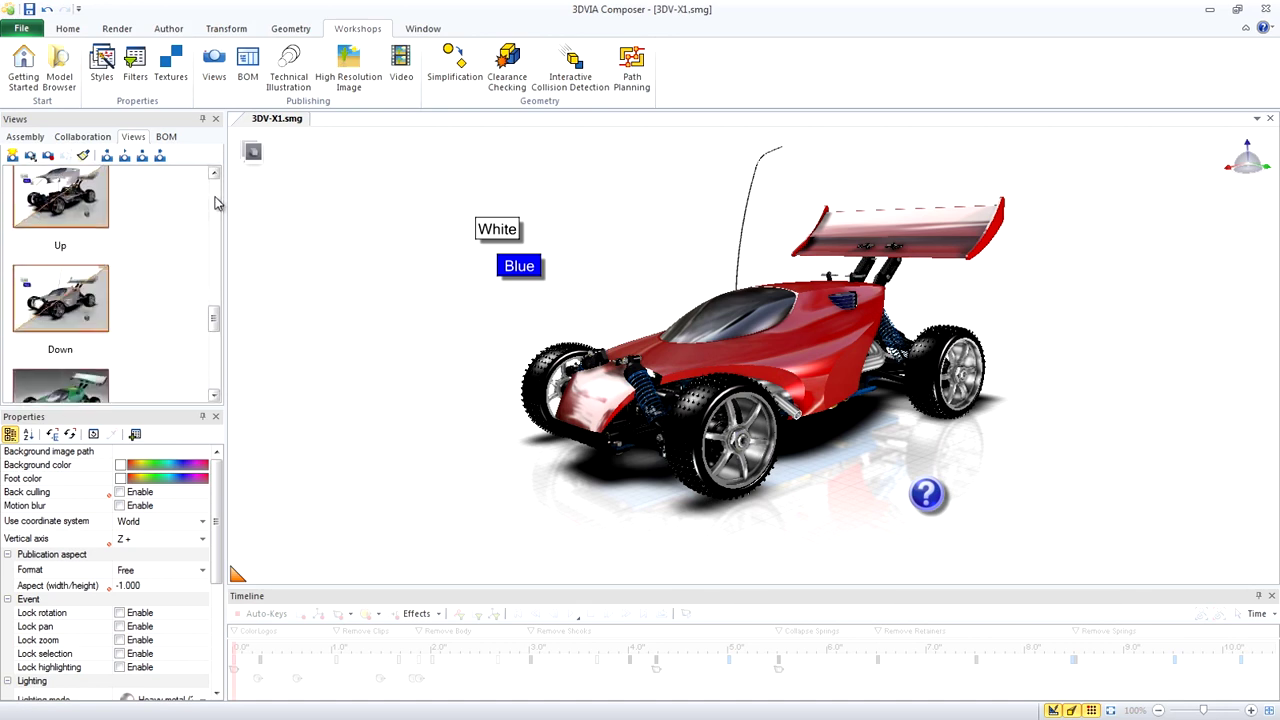
scroll(216, 204, "up", 6)
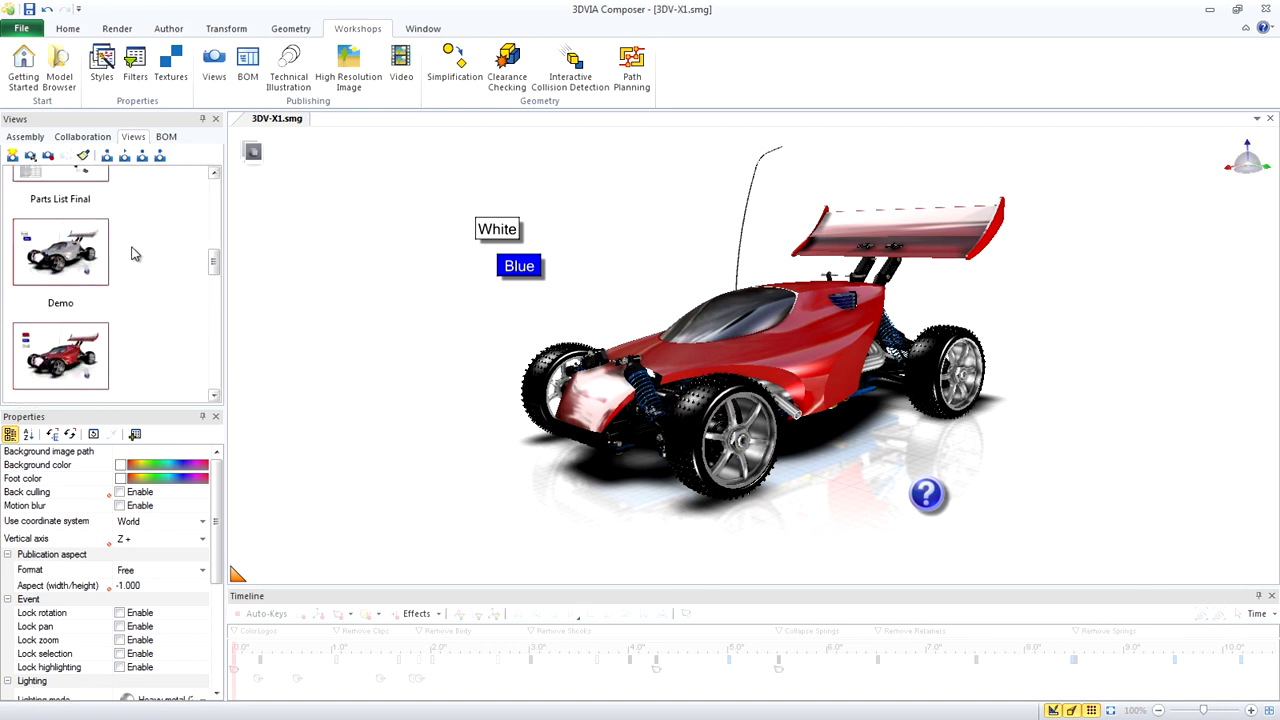
left_click(88, 258)
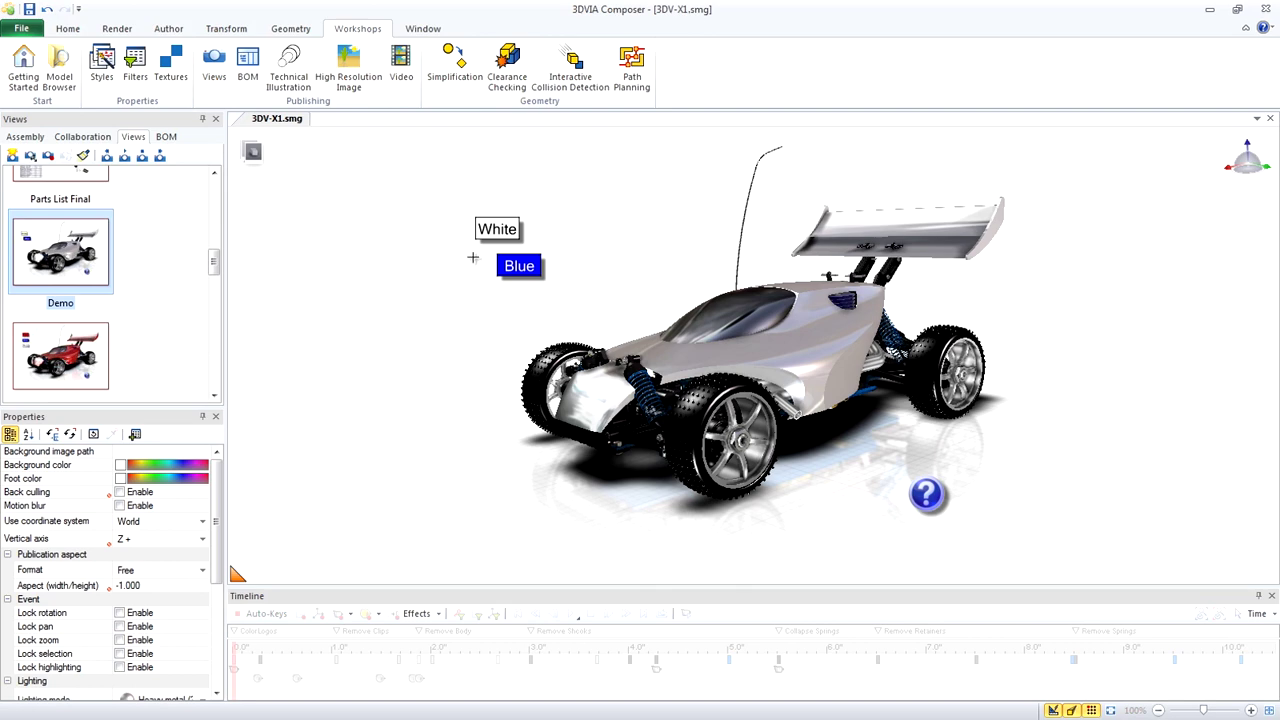
- Duplicate the White label, colour the copy red and change its text to 'Red'
left_click(494, 228)
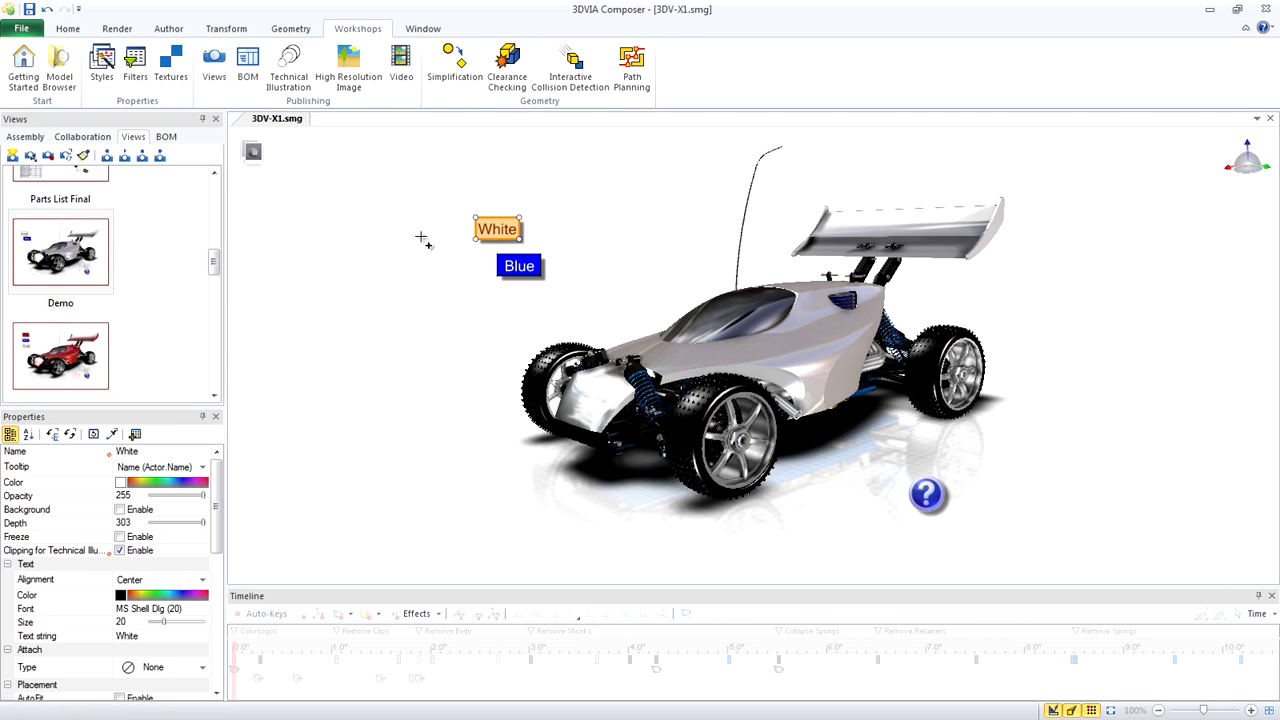
key("ctrl+v")
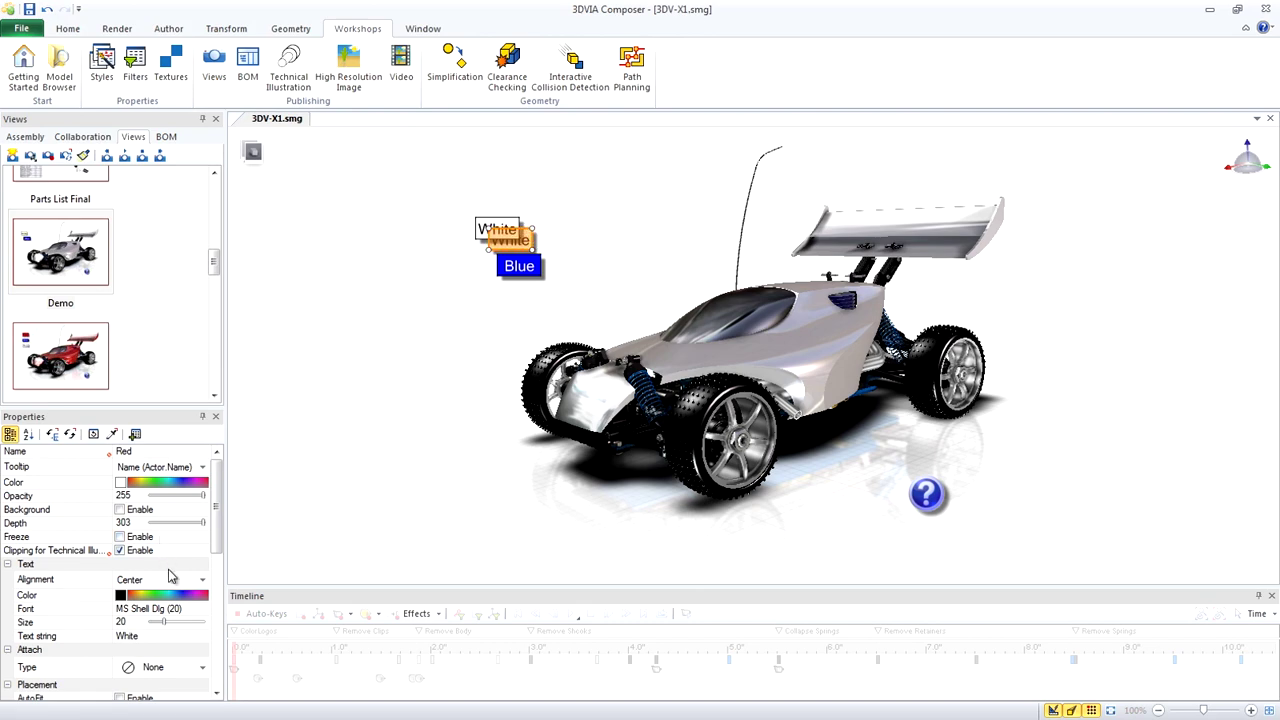
left_click(121, 484)
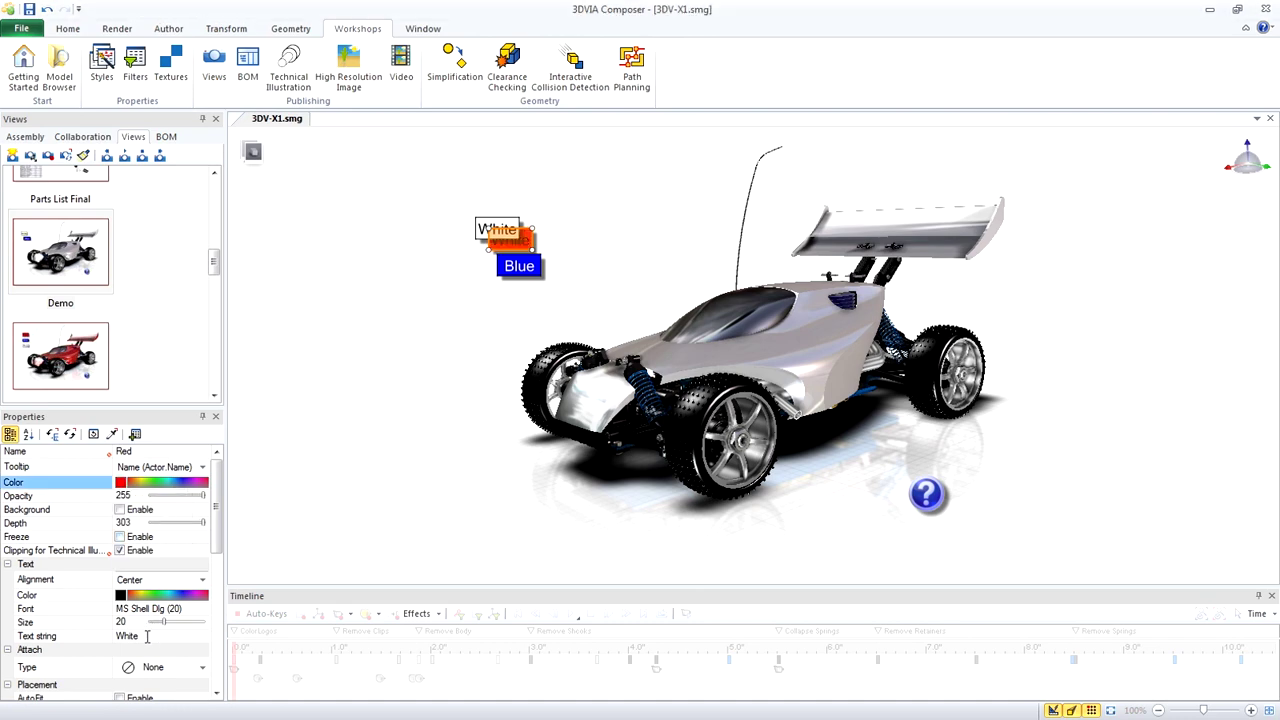
left_click(87, 636)
type("Red")
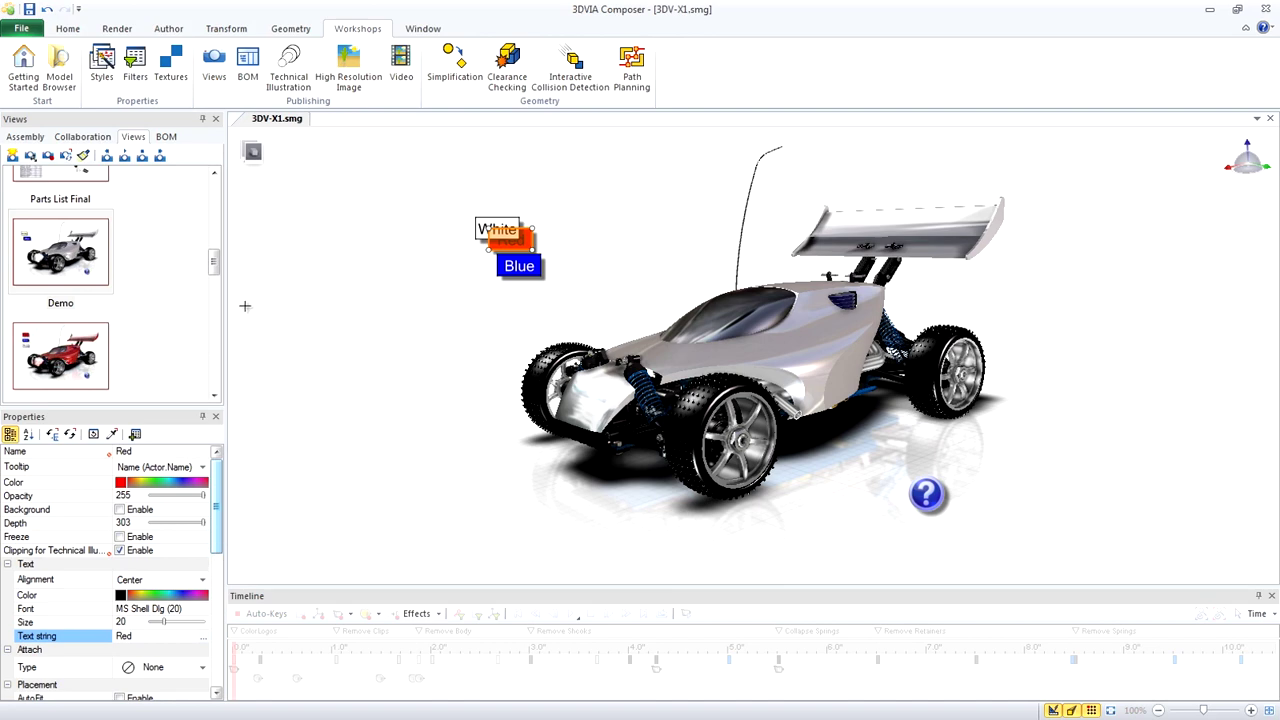
- Drag the Red view onto the new Red label so it triggers that view
left_click_drag(213, 262, 219, 380)
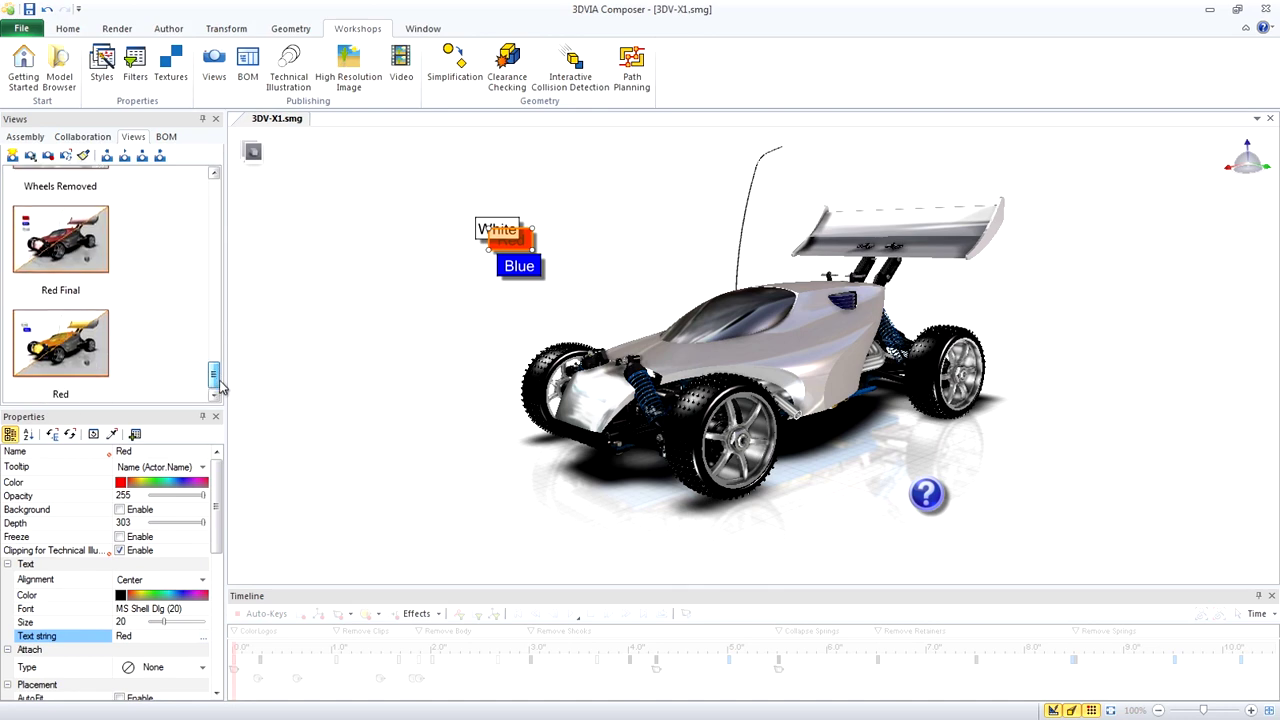
left_click(60, 352)
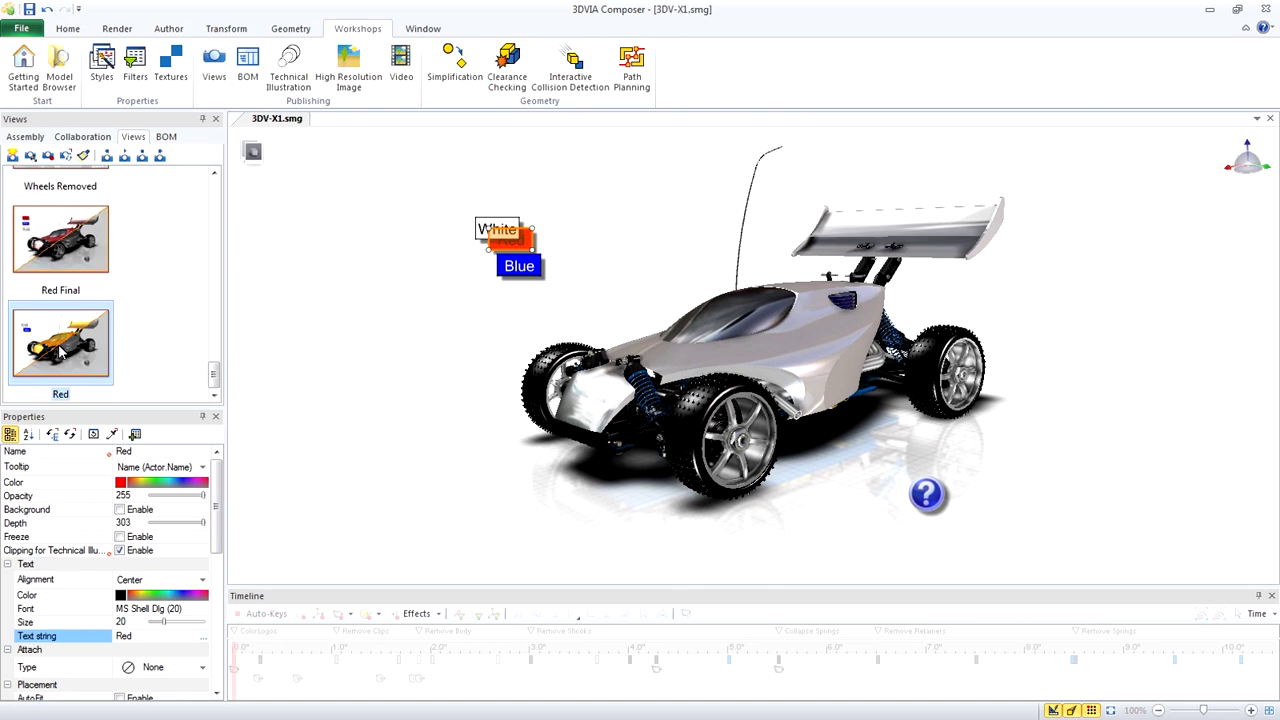
left_click_drag(60, 350, 520, 240)
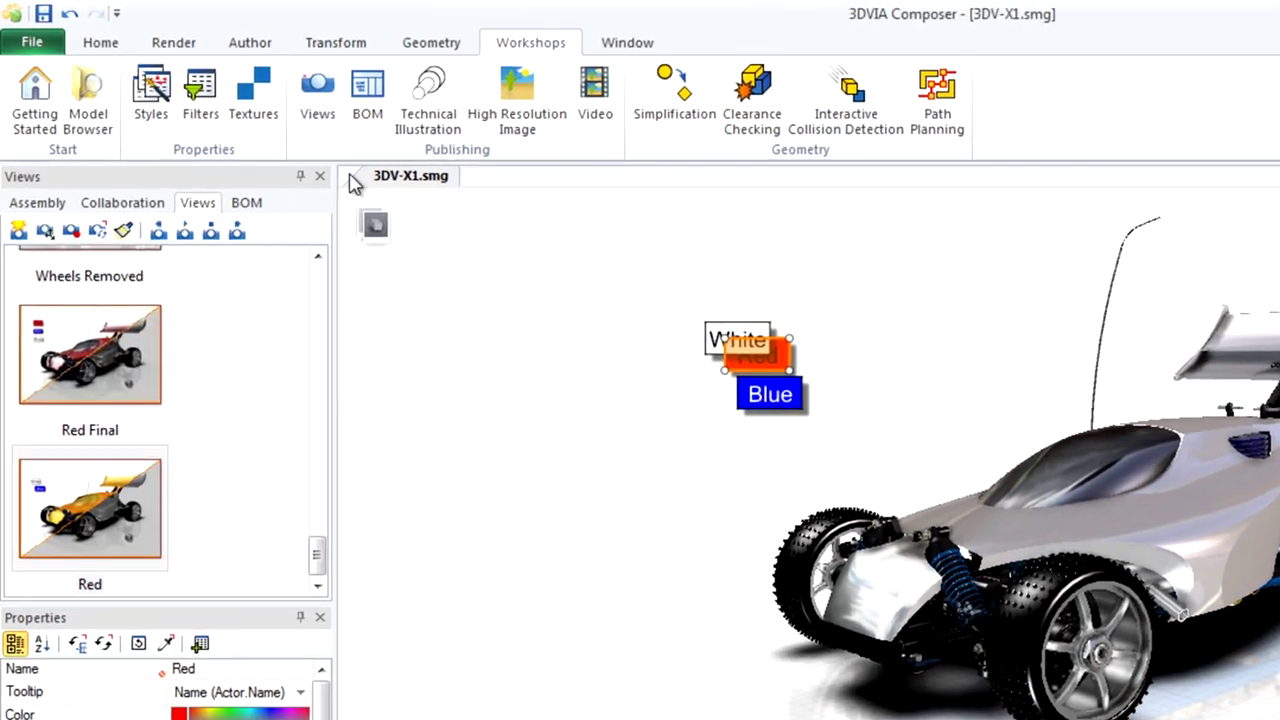
- Draw a vertical magnetic line beside the labels and snap the Red, Blue and White labels onto it
left_click(168, 28)
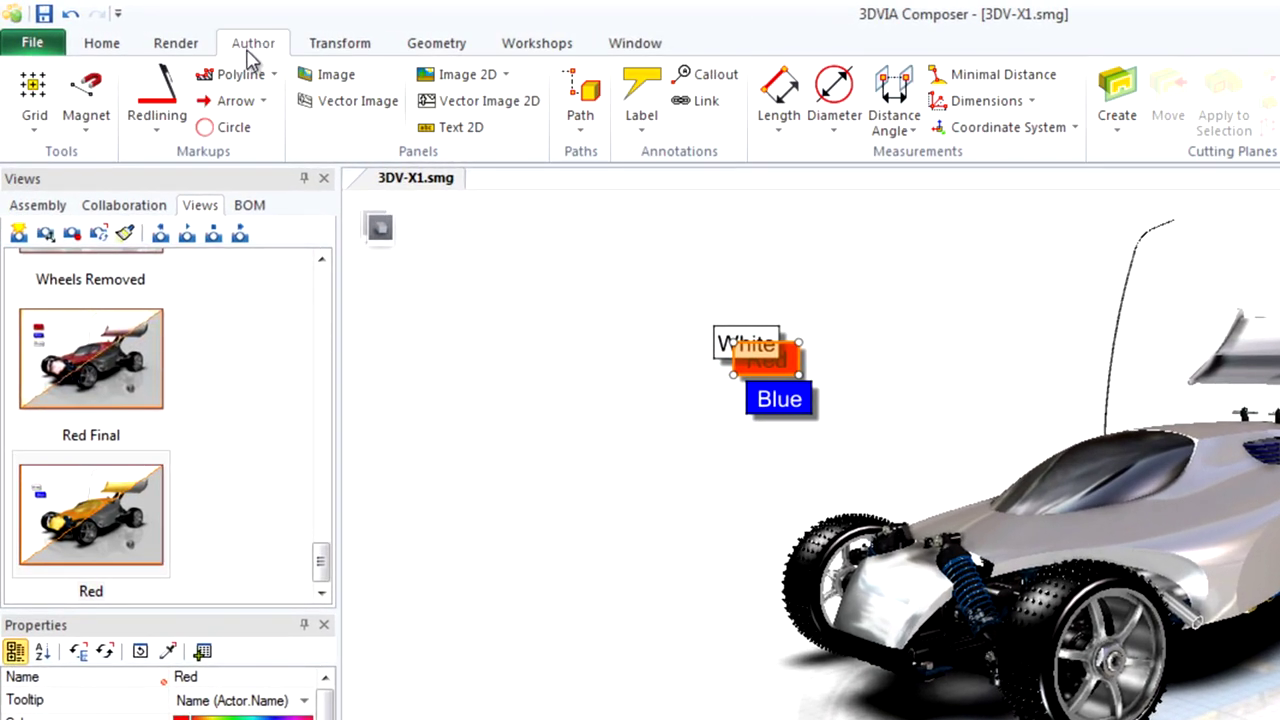
left_click(88, 128)
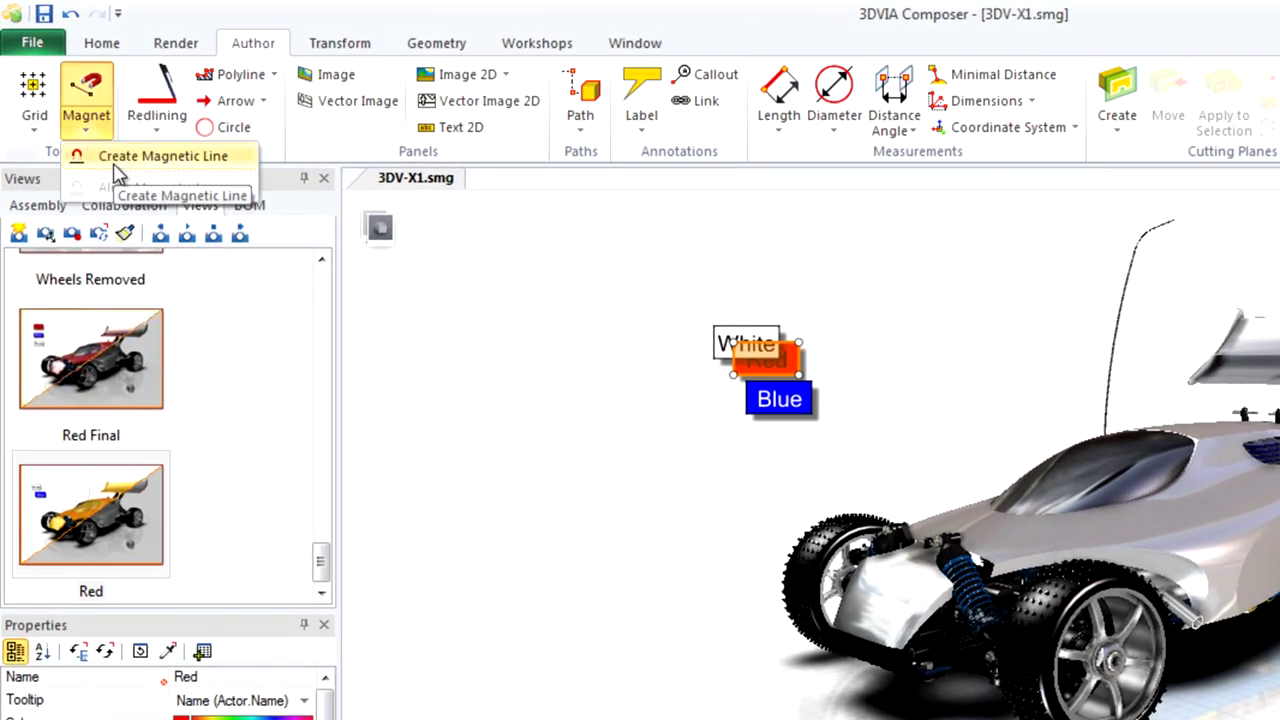
left_click(112, 168)
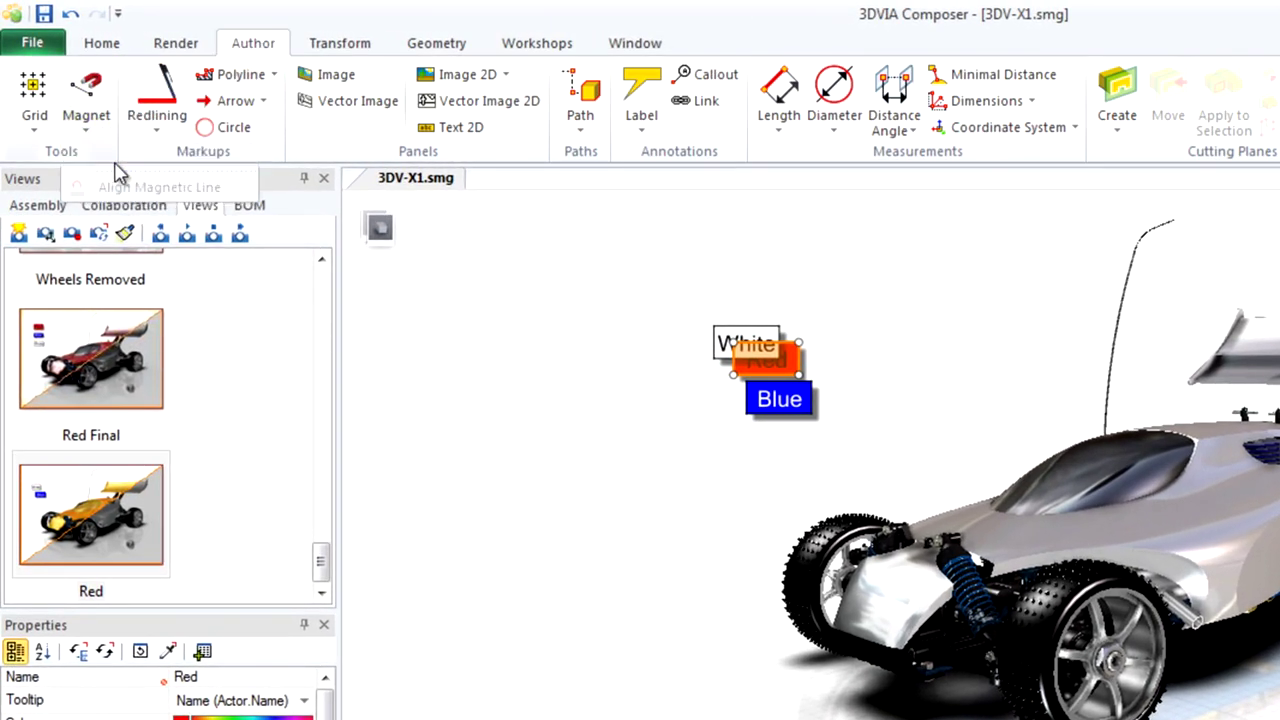
left_click(596, 290)
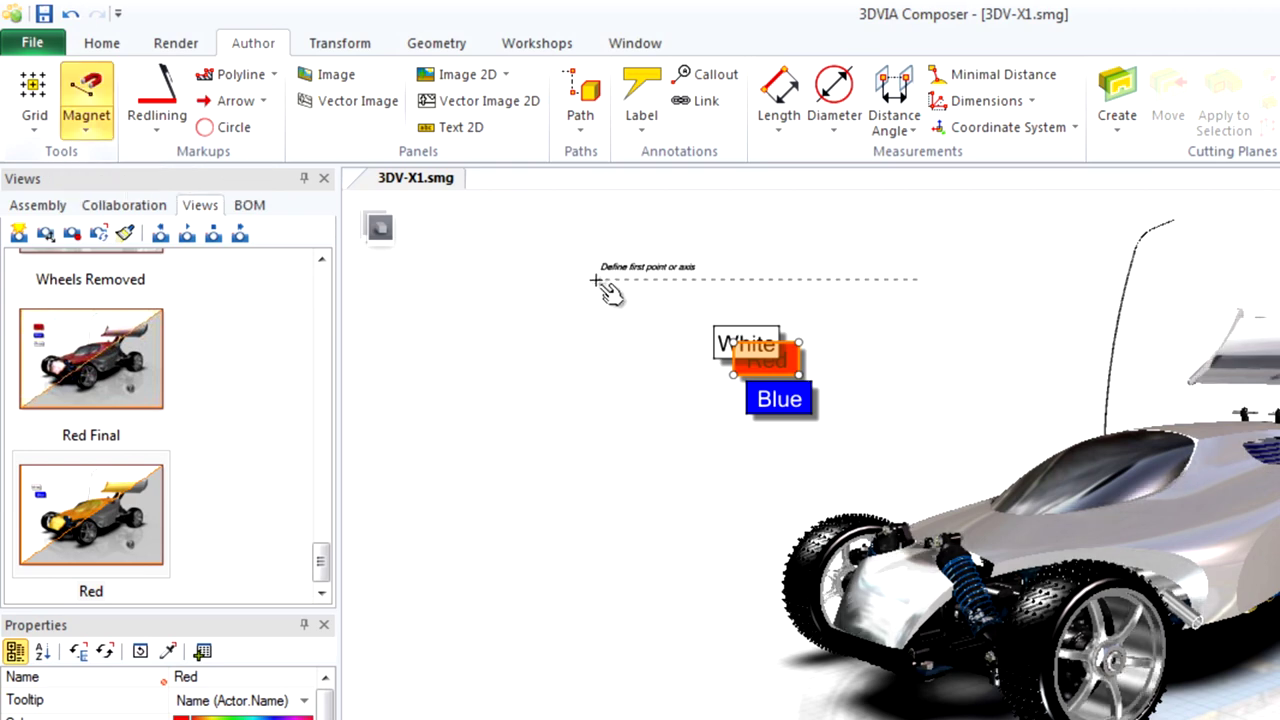
left_click(596, 487)
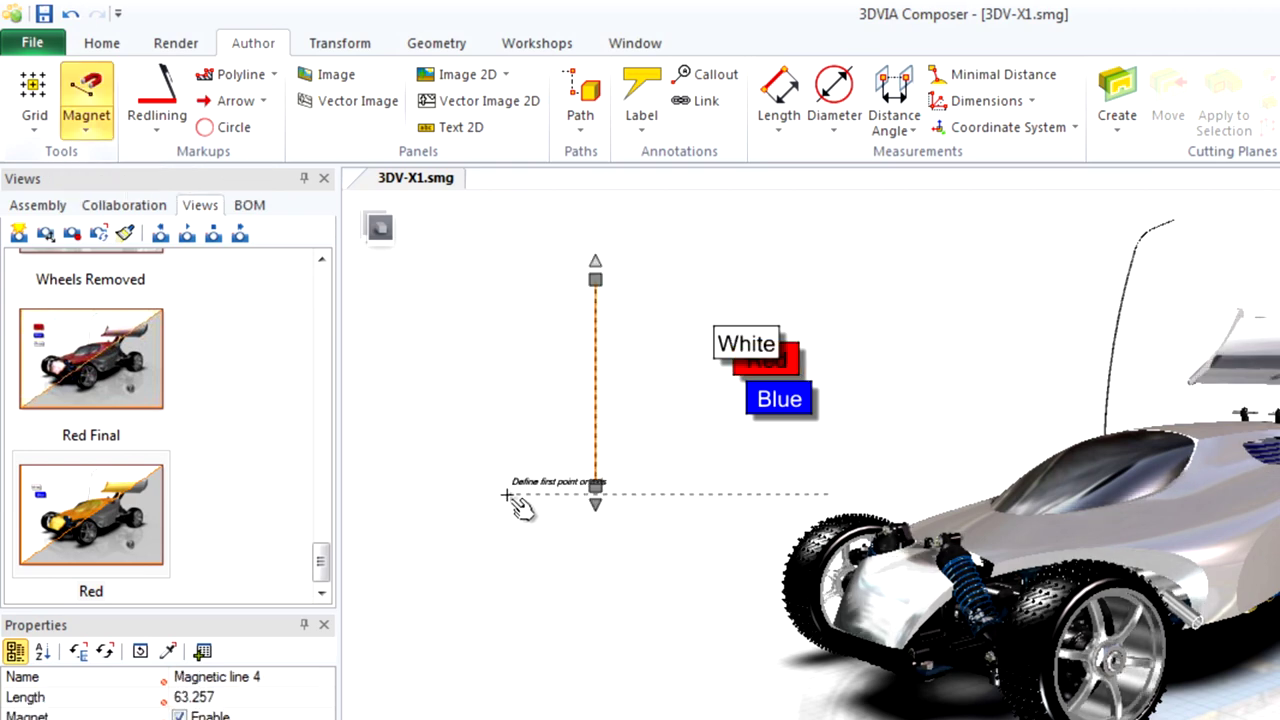
key("Escape")
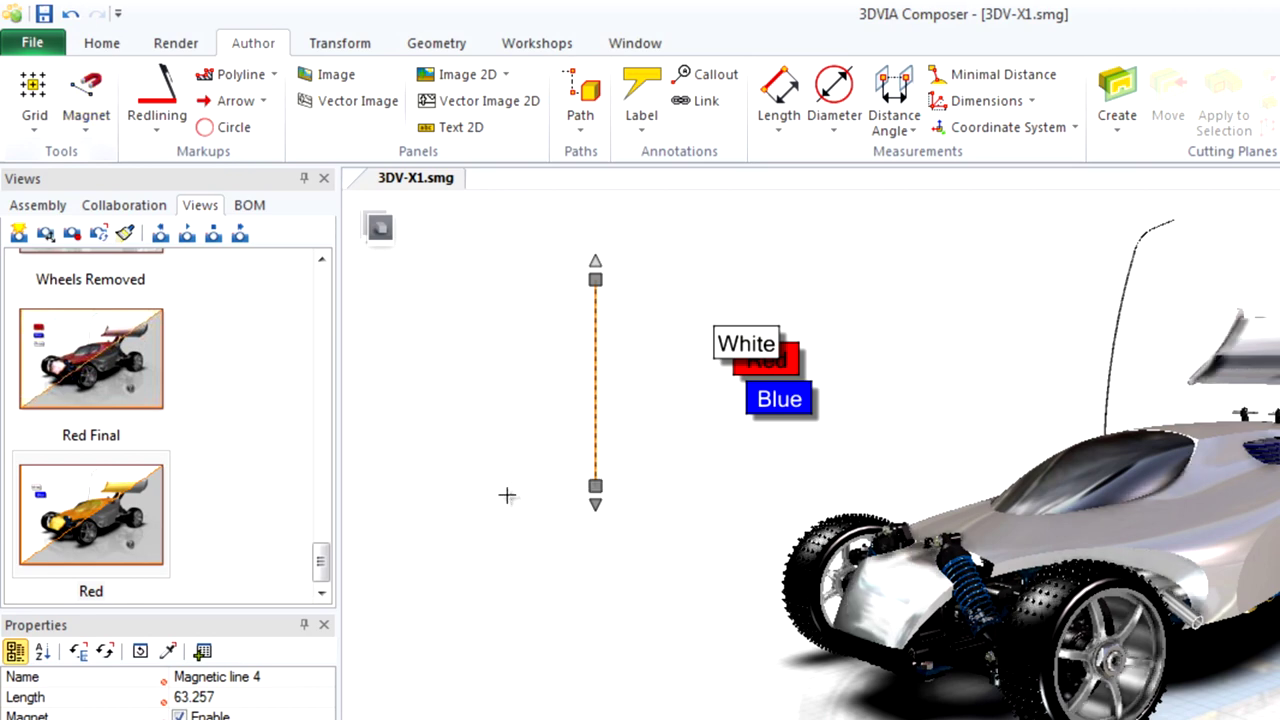
left_click_drag(590, 420, 624, 424)
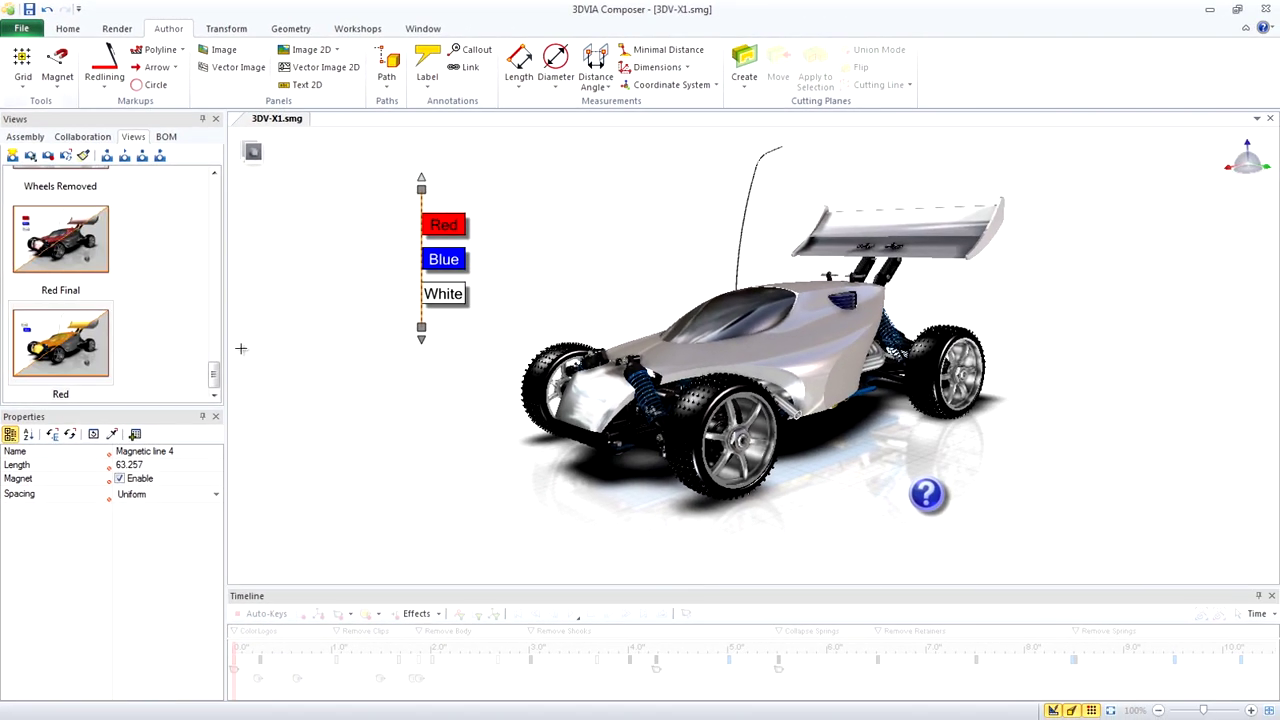
- Update the Demo view with the current scene and its aligned labels
scroll(216, 218, "up", 8)
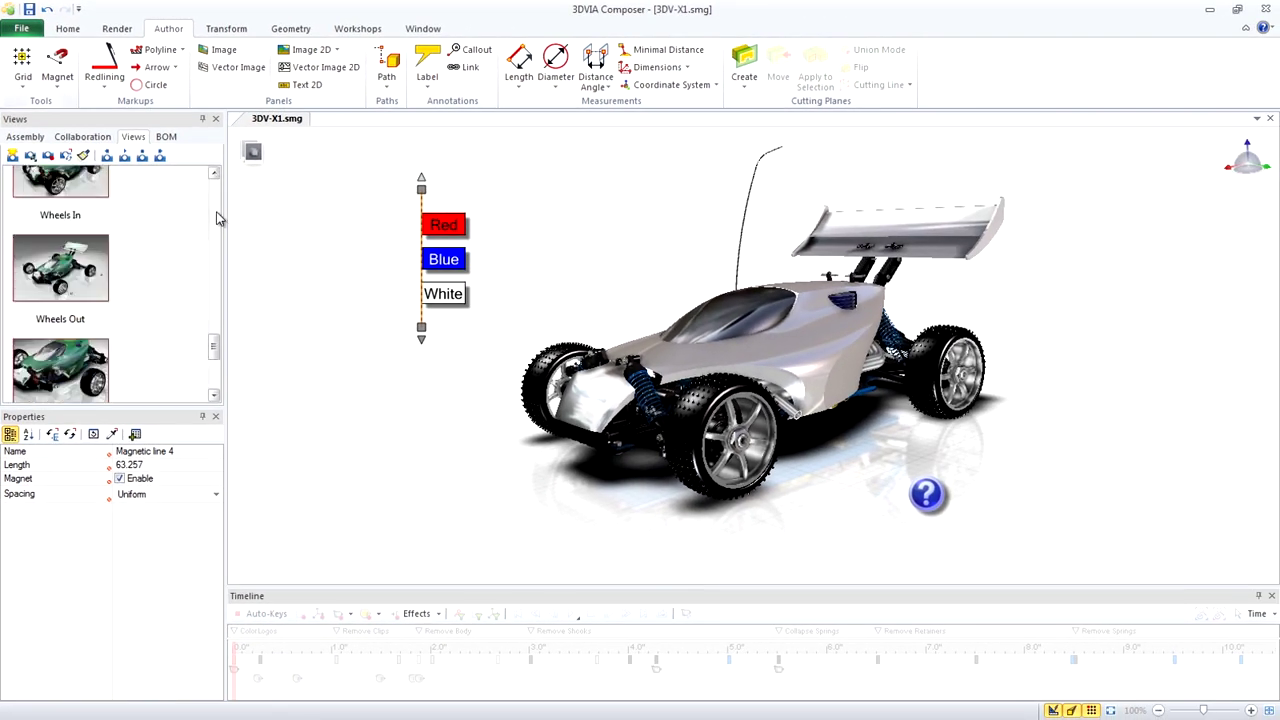
scroll(216, 218, "down", 4)
scroll(216, 218, "up", 3)
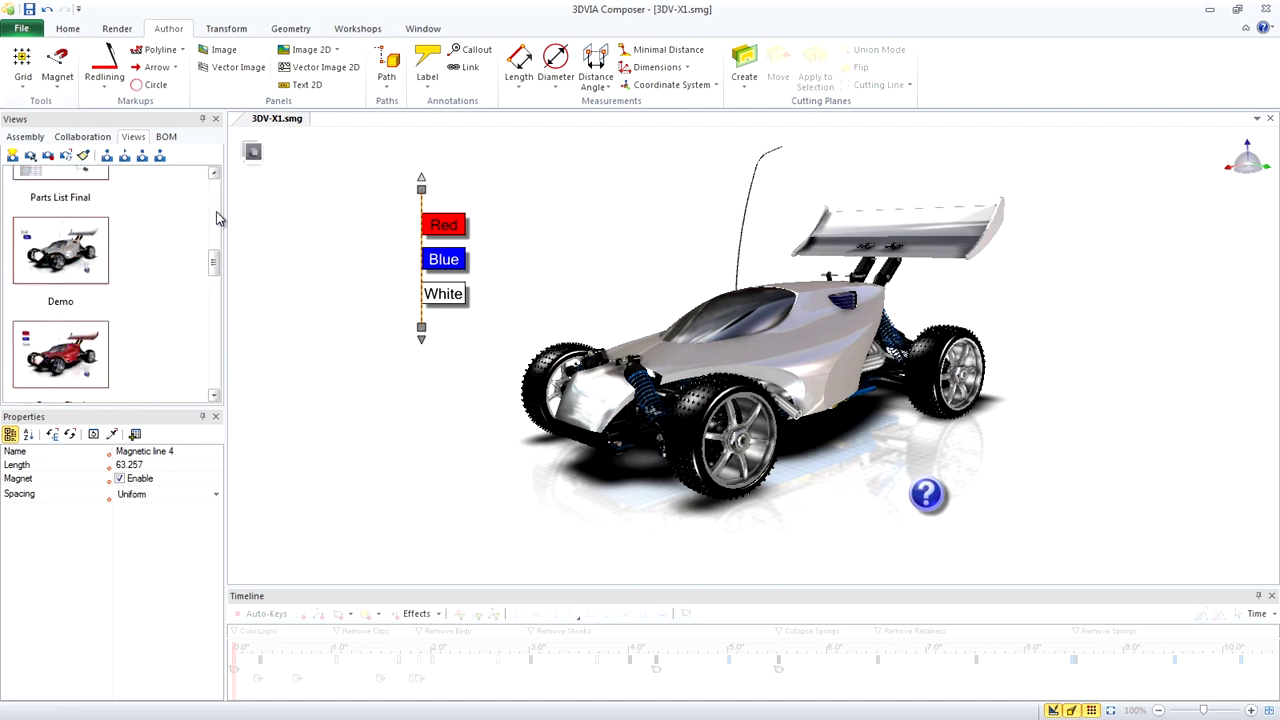
left_click(69, 236)
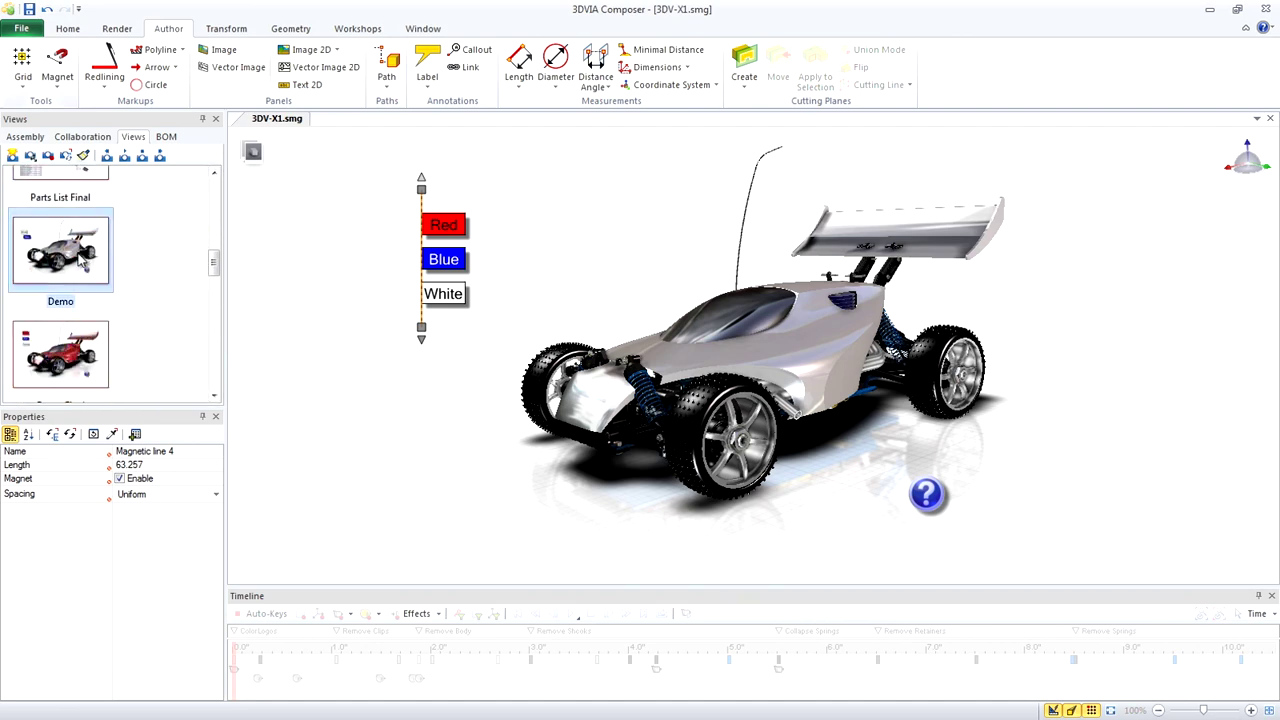
left_click(47, 156)
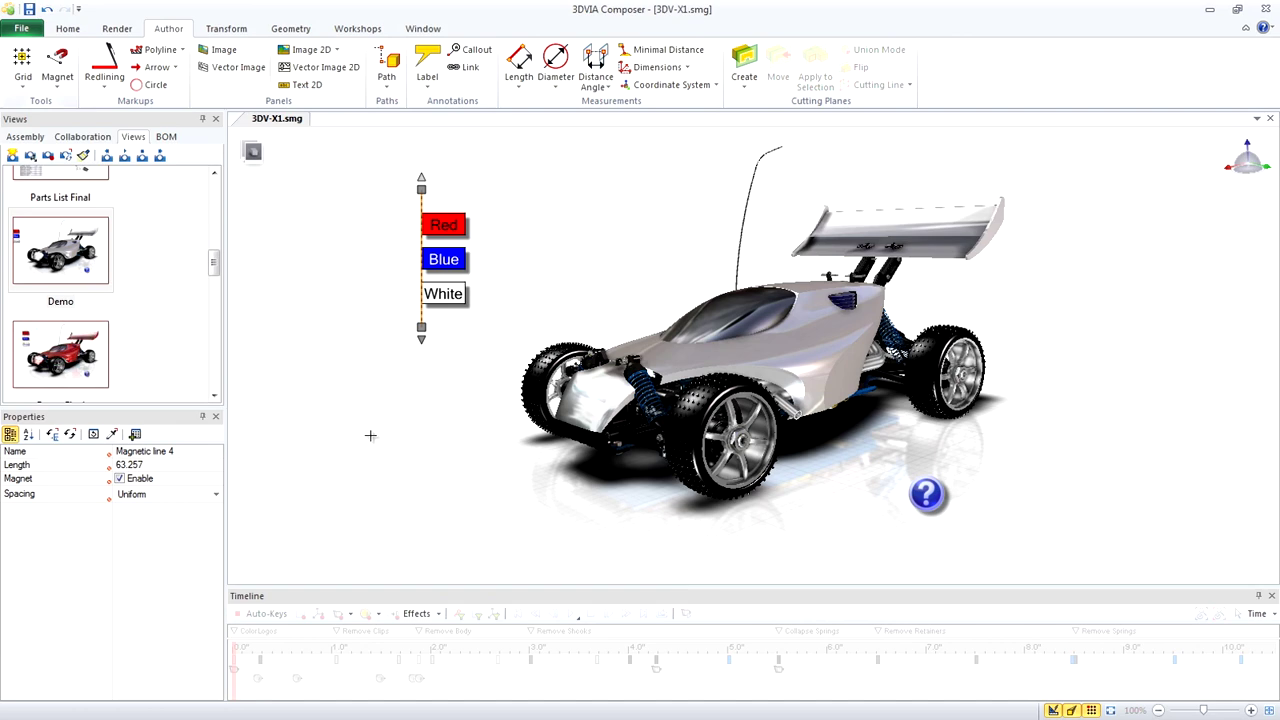
- Hide the magnetic line and check that the Red and Blue labels recolour the car
left_click(1053, 709)
left_click(440, 229)
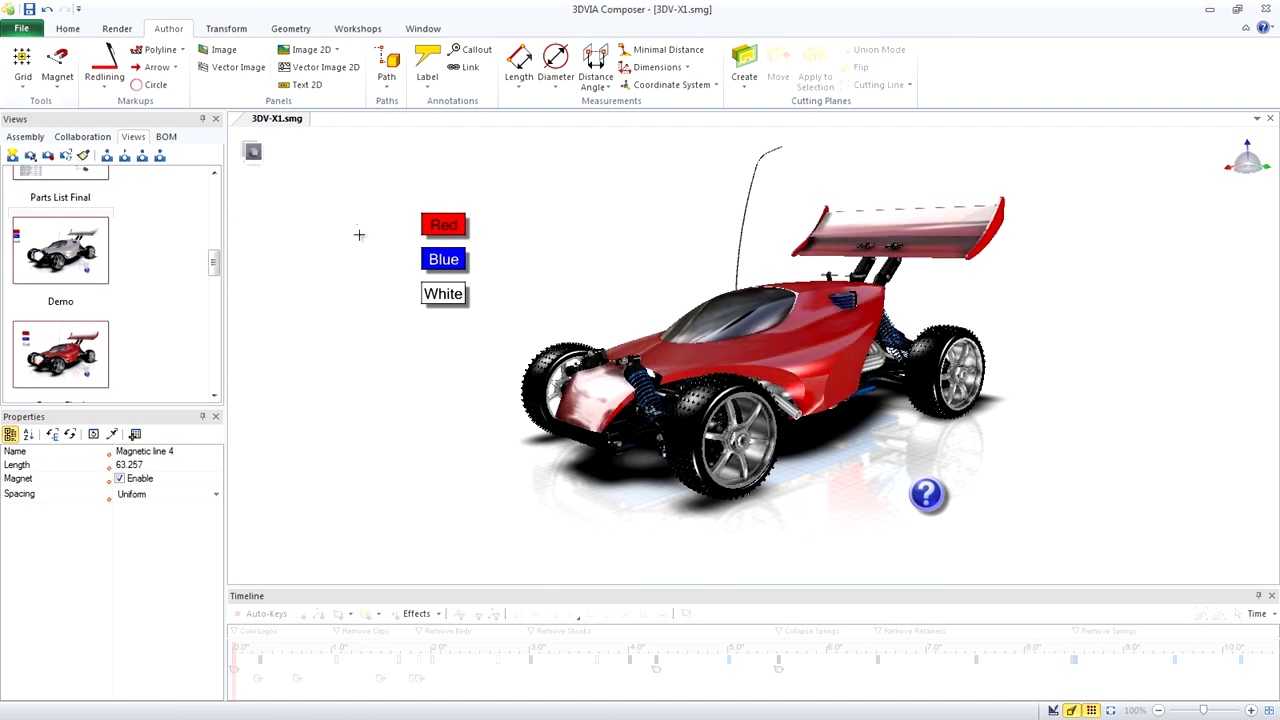
left_click(440, 260)
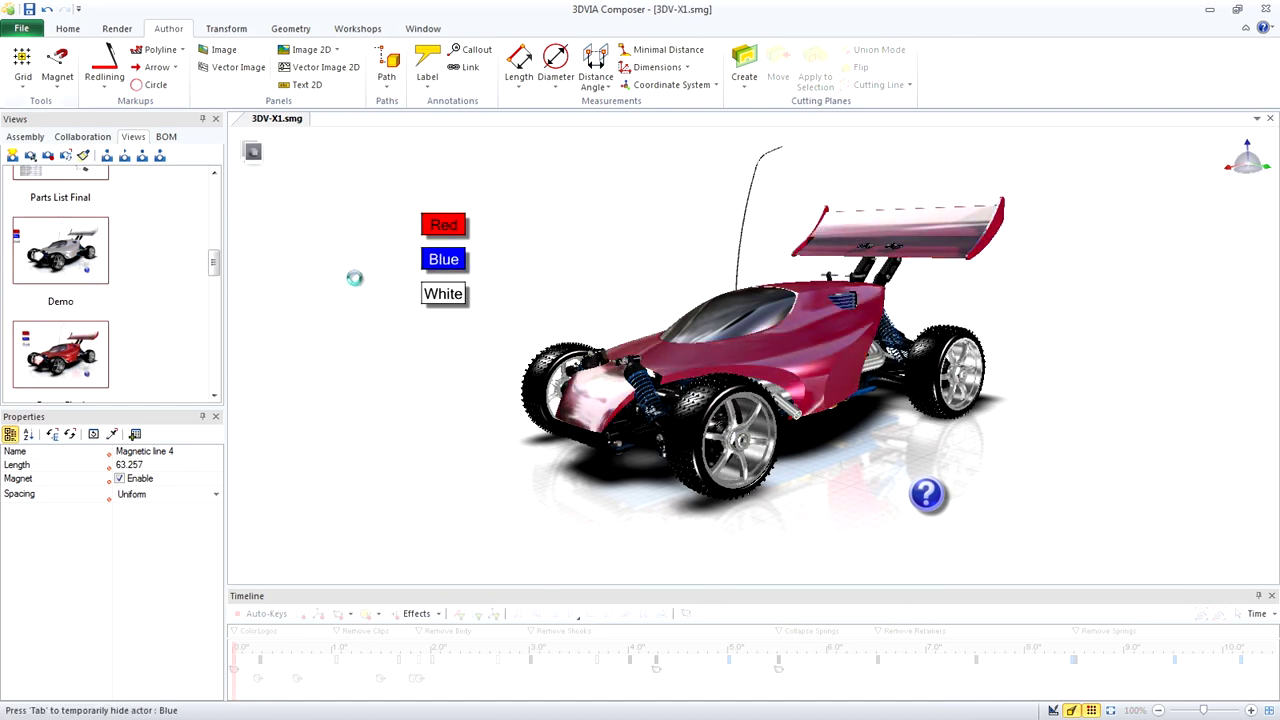